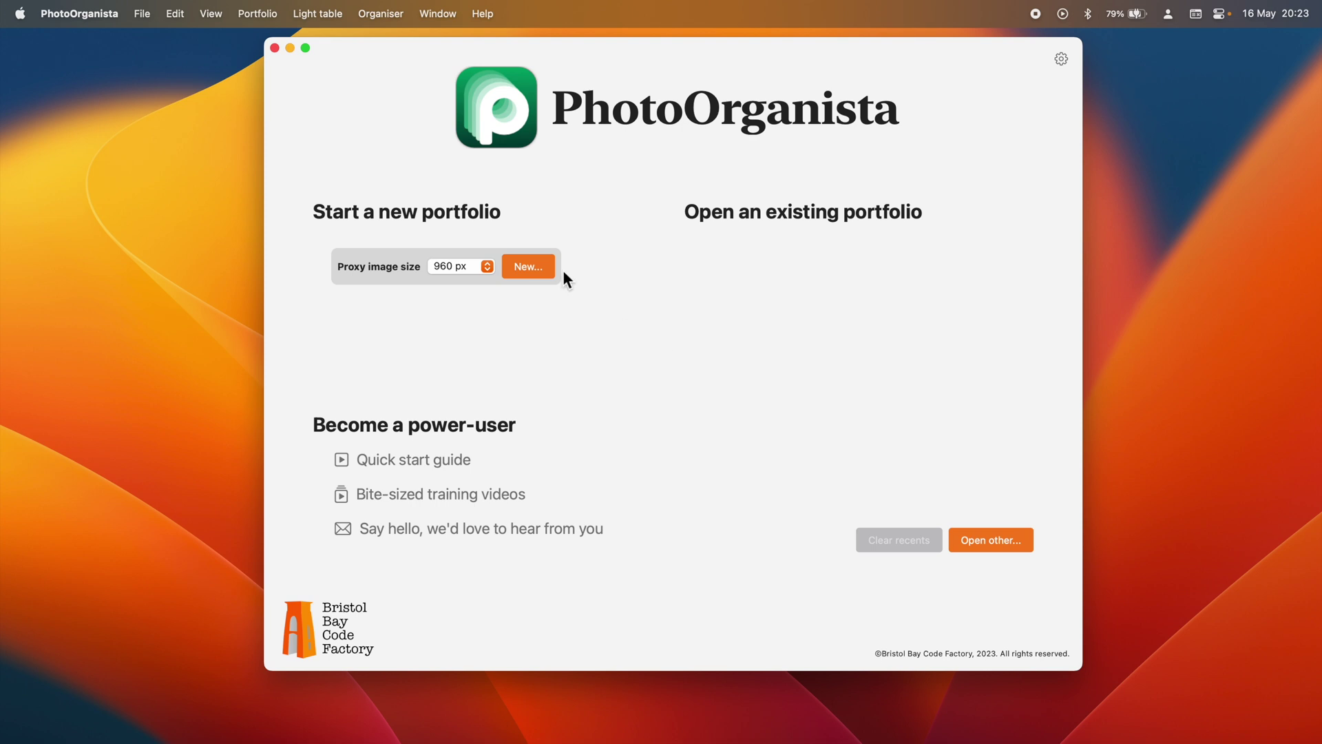
- Create a new portfolio named Quick start with 960 px proxy images, and enlarge its window to fill the desktop
left_click(528, 266)
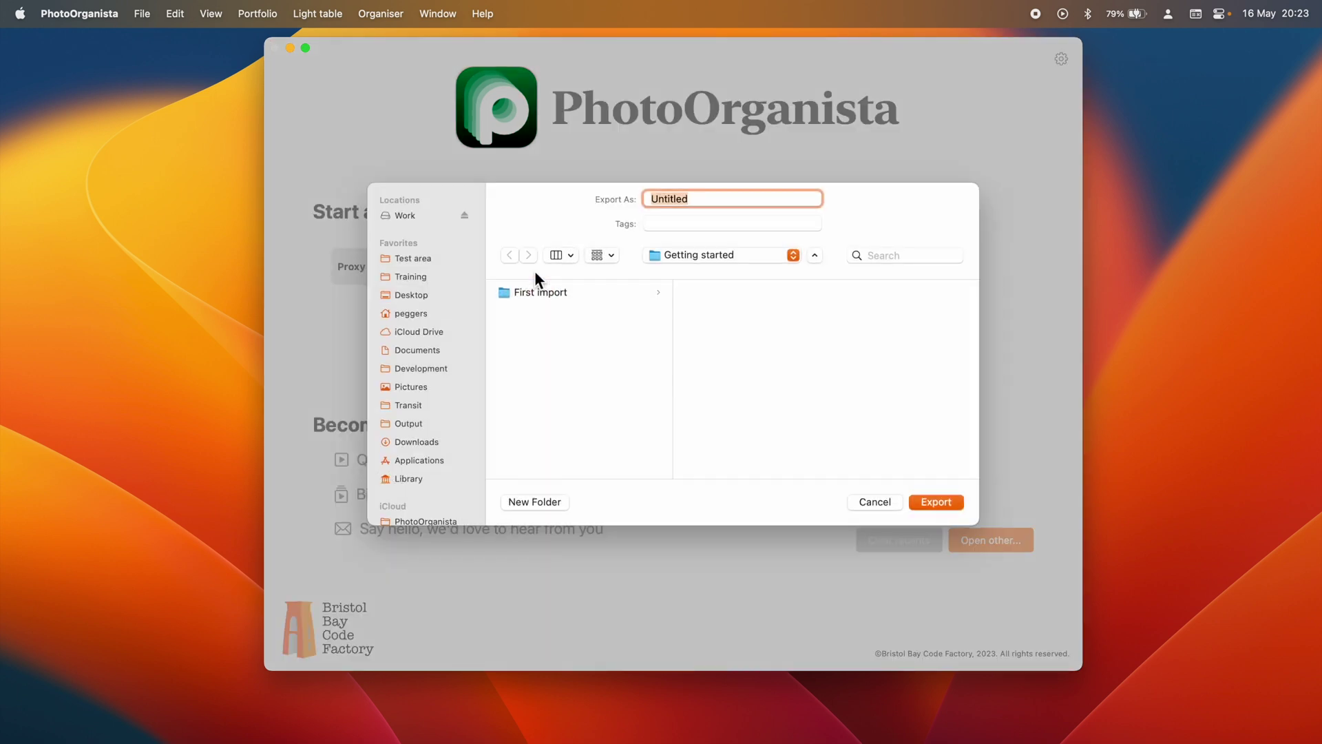
type("Quick start")
key("Return")
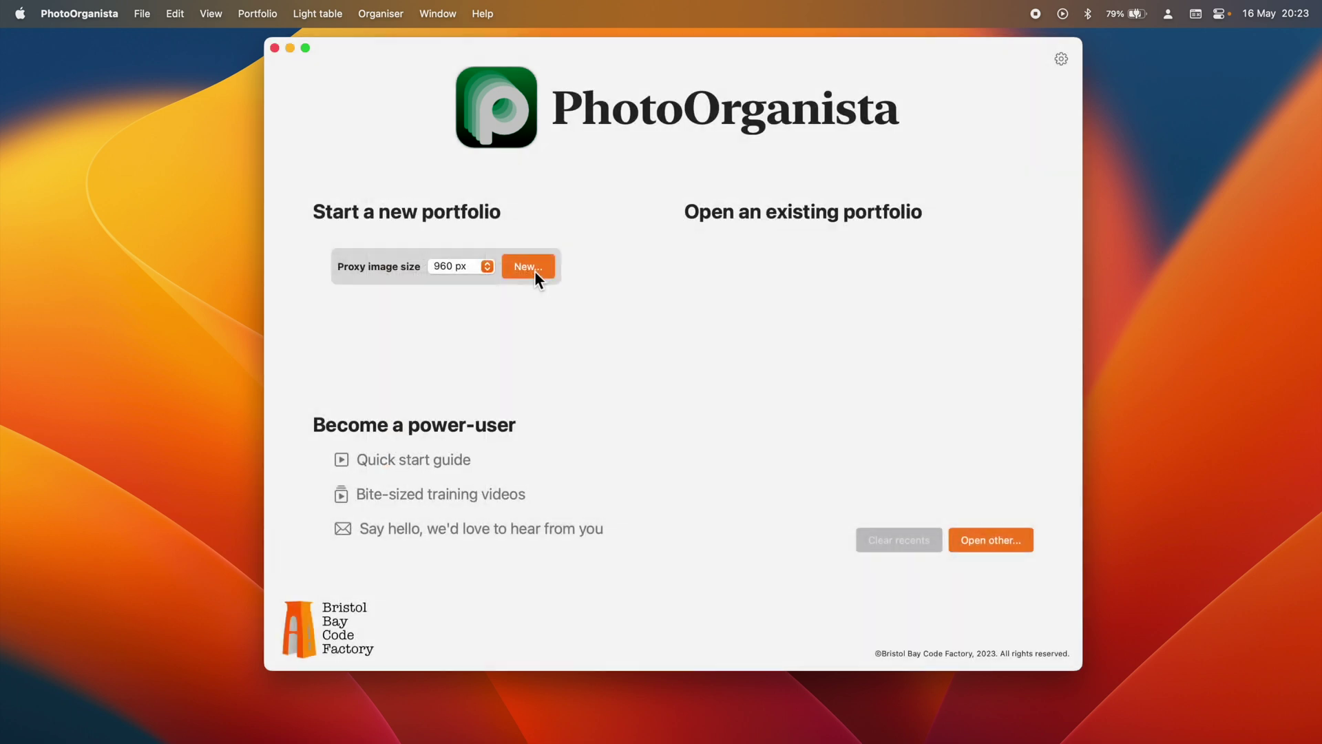
left_click_drag(296, 82, 173, 58)
left_click_drag(1066, 743, 1307, 729)
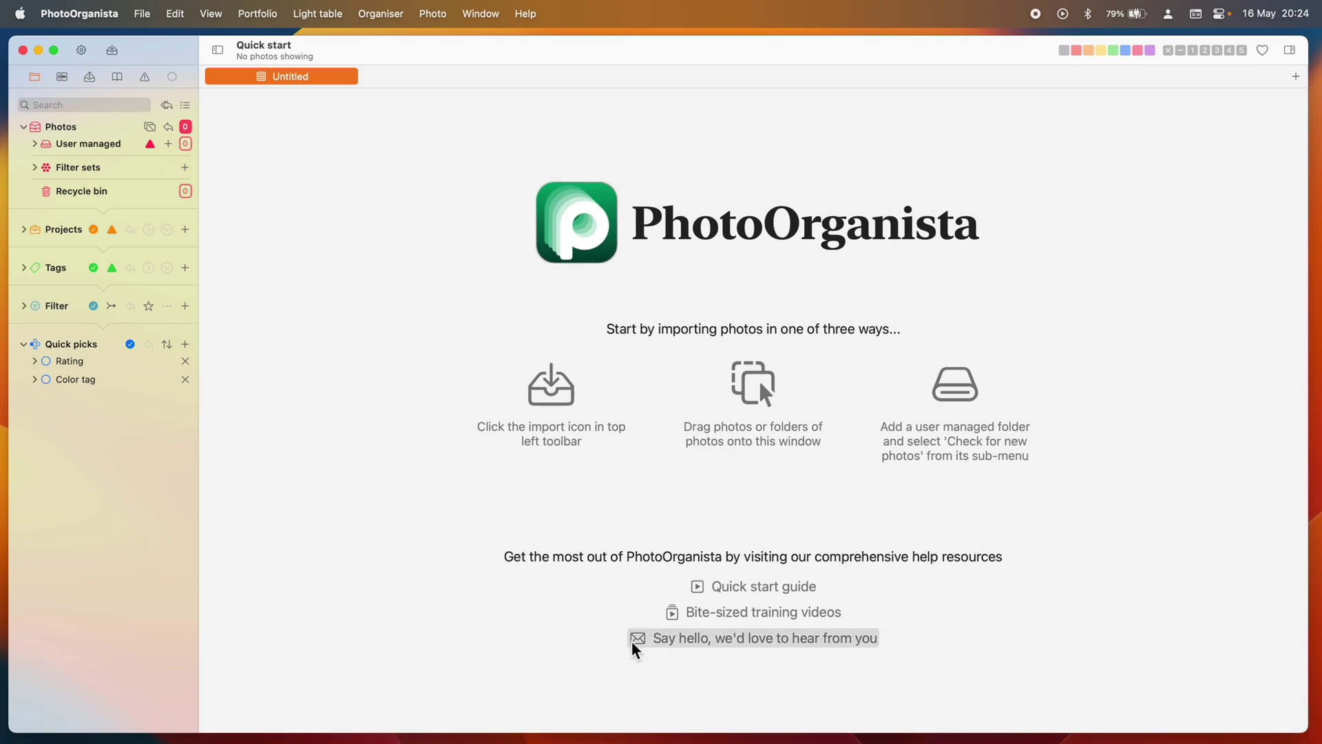
- Import all photos from the First import folder, keeping them stored in their current location
left_click(112, 50)
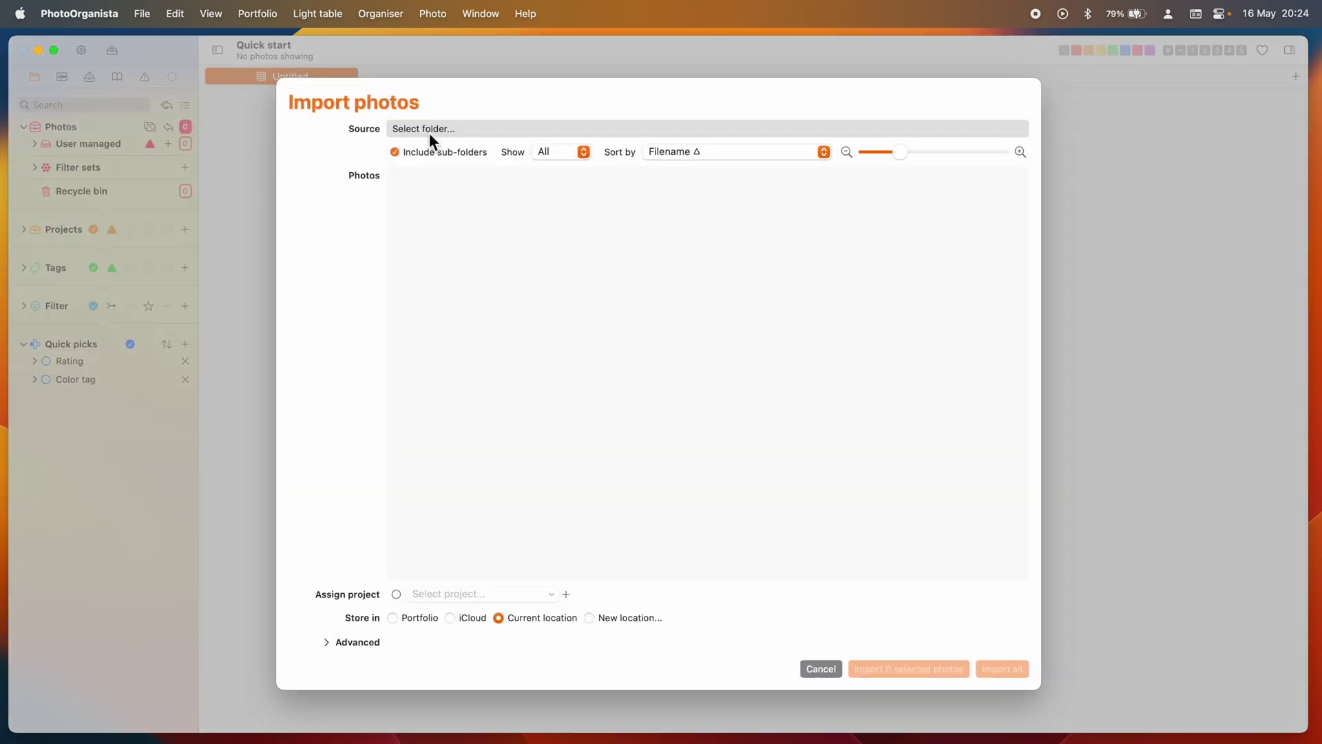
left_click(429, 132)
left_click(517, 293)
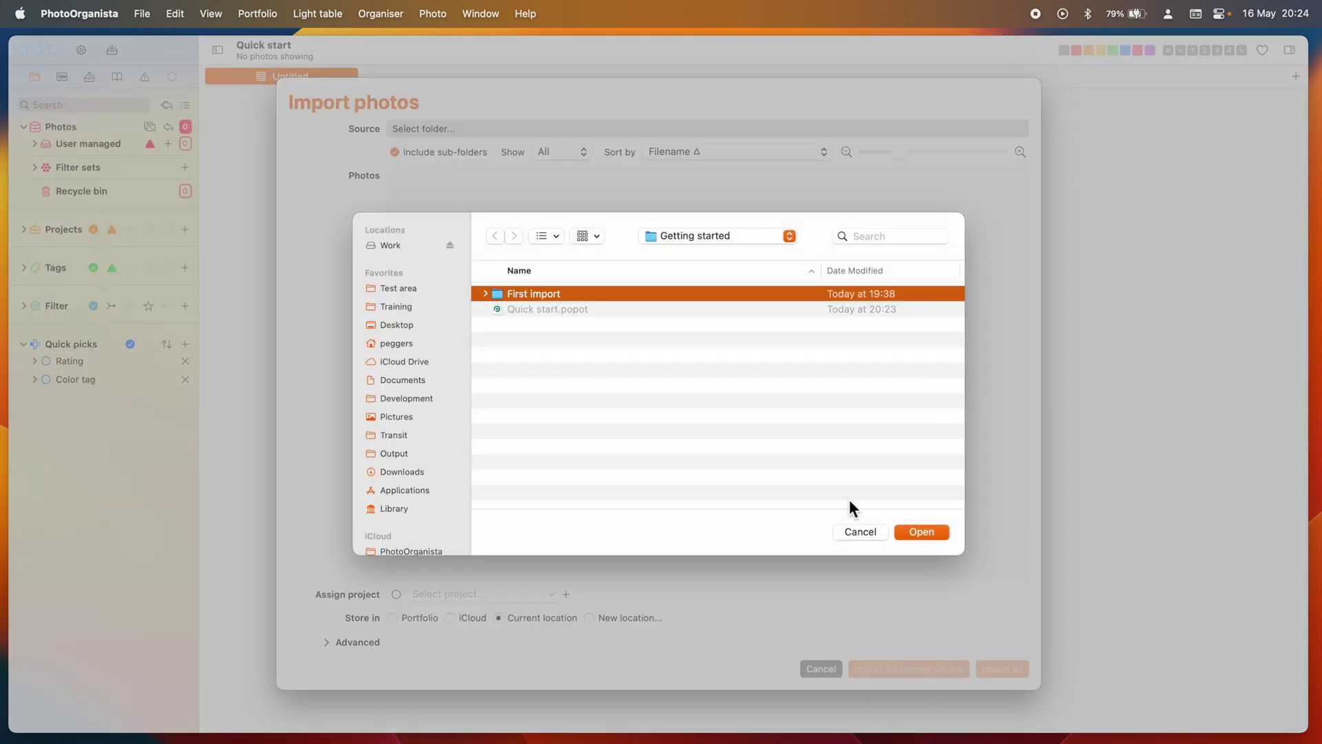
left_click(937, 537)
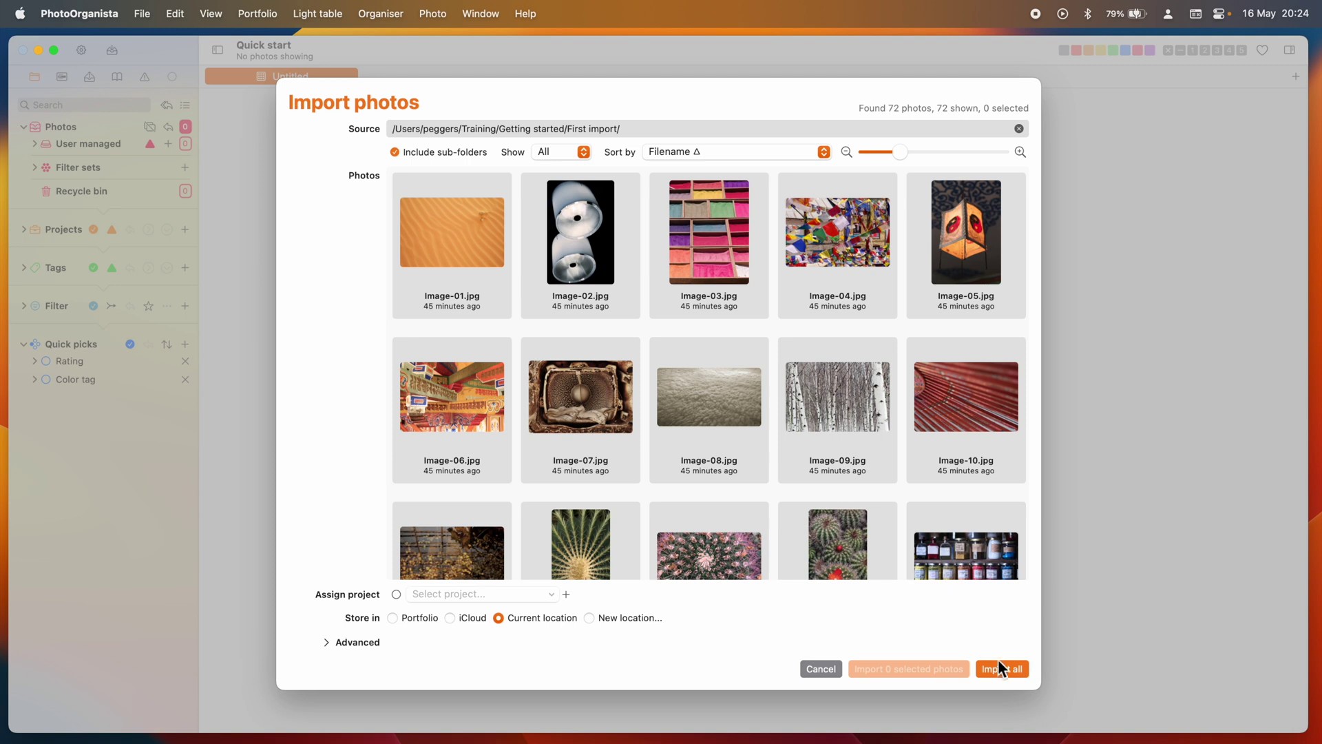
left_click(1003, 668)
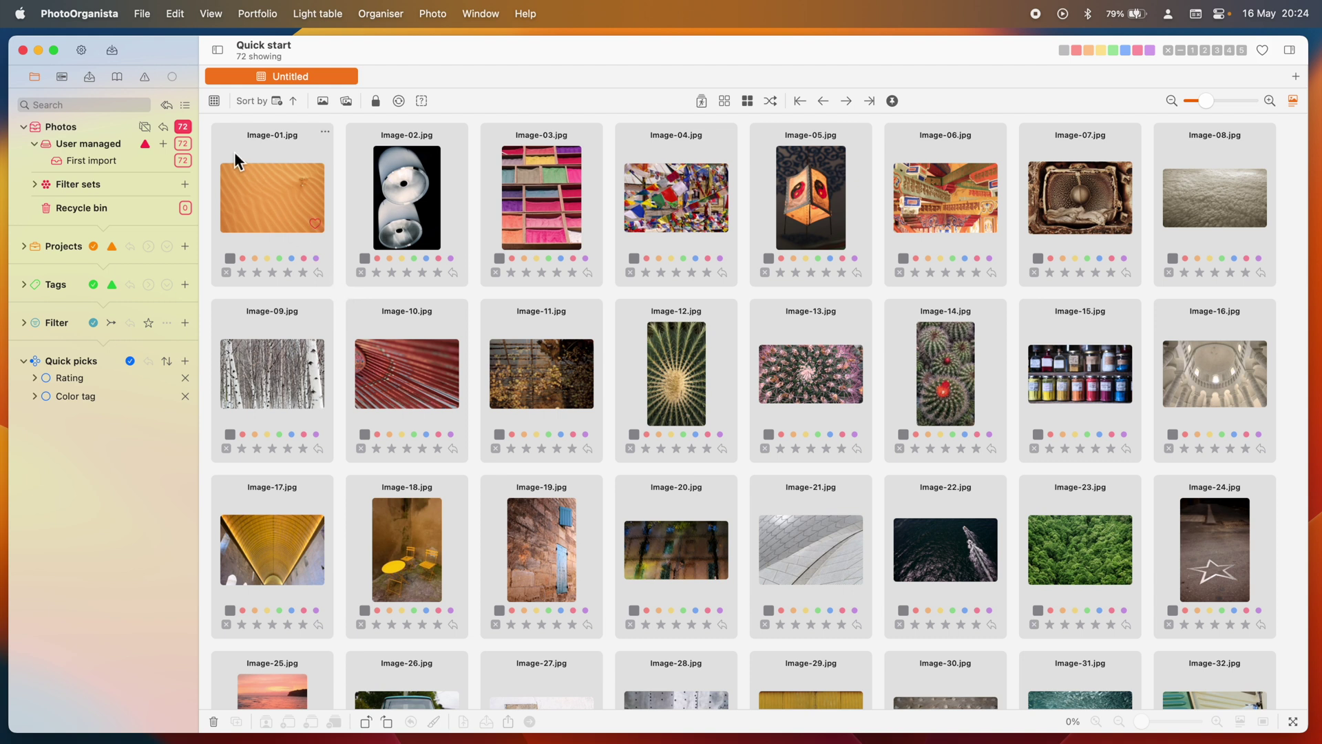
- Switch the light table to a top filmstrip and preview Image-02.jpg and Image-08.jpg
left_click(214, 102)
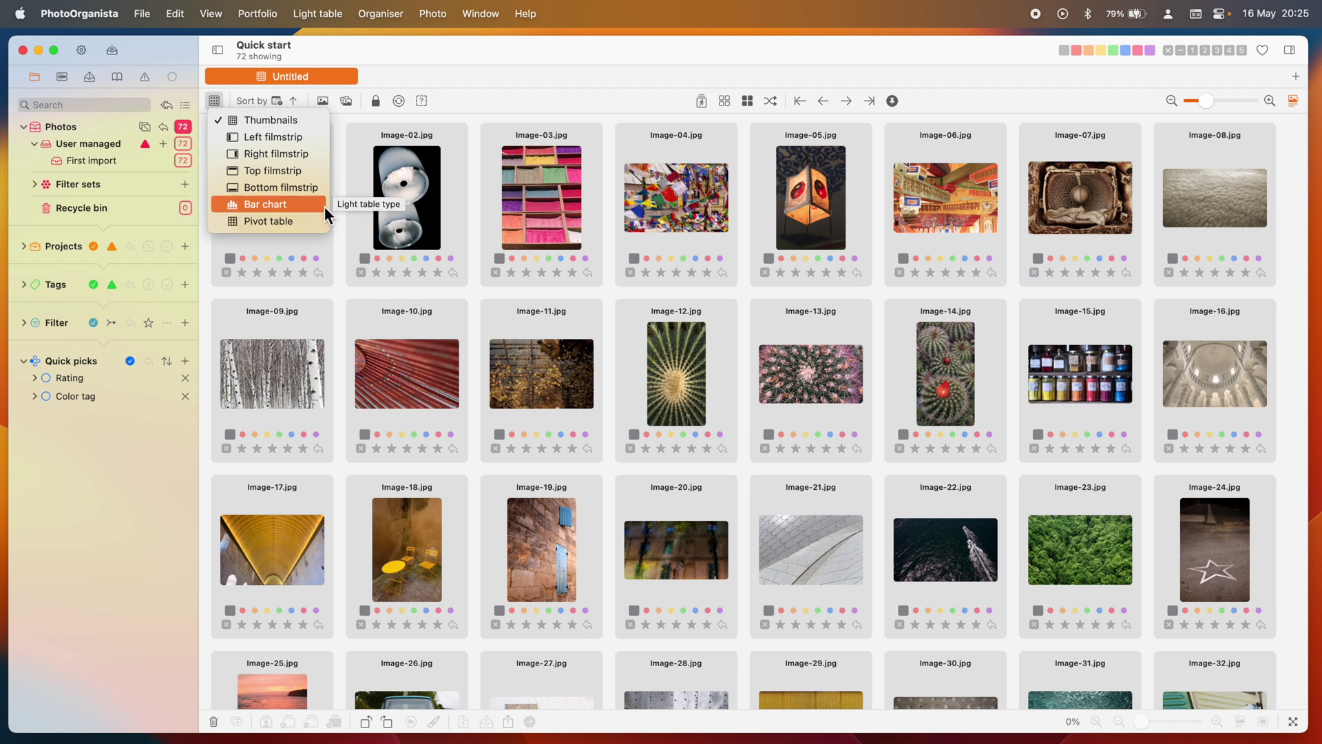
left_click(316, 171)
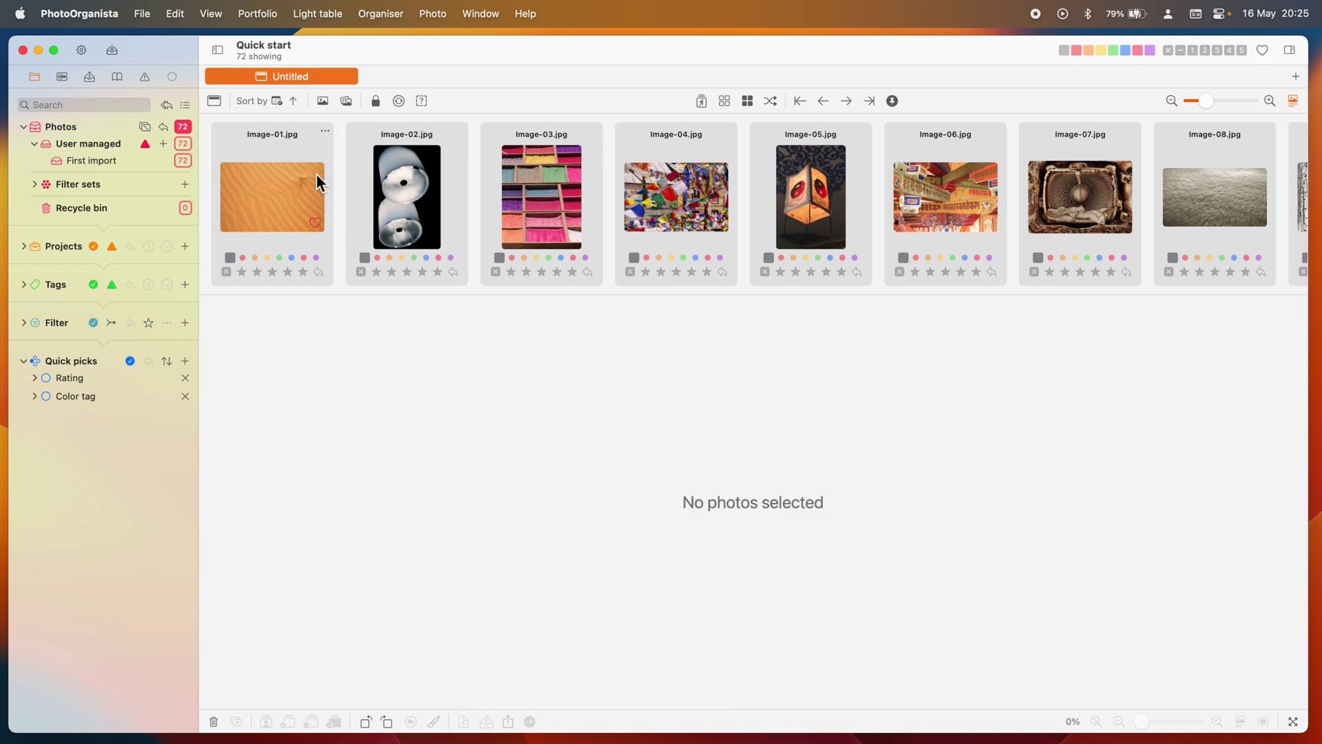
left_click(394, 197)
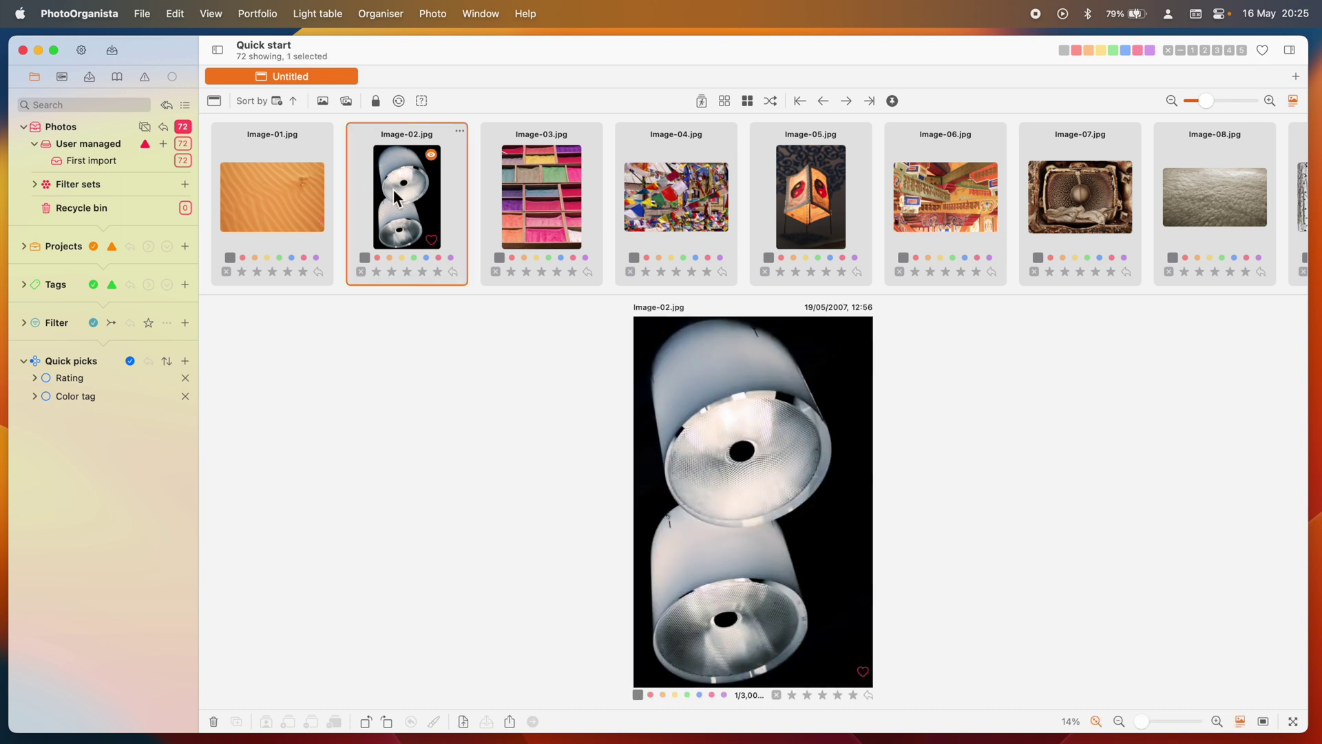
scroll(687, 207, "right", 7)
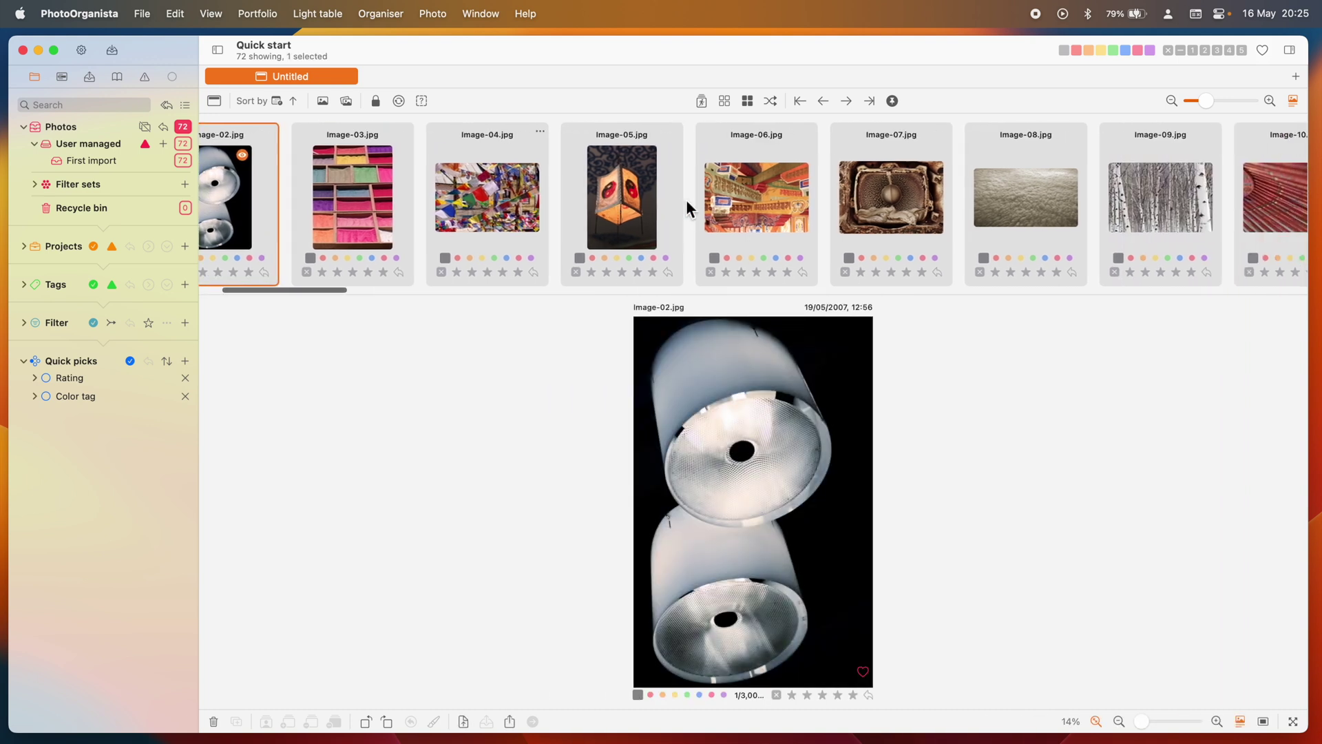
left_click(731, 200)
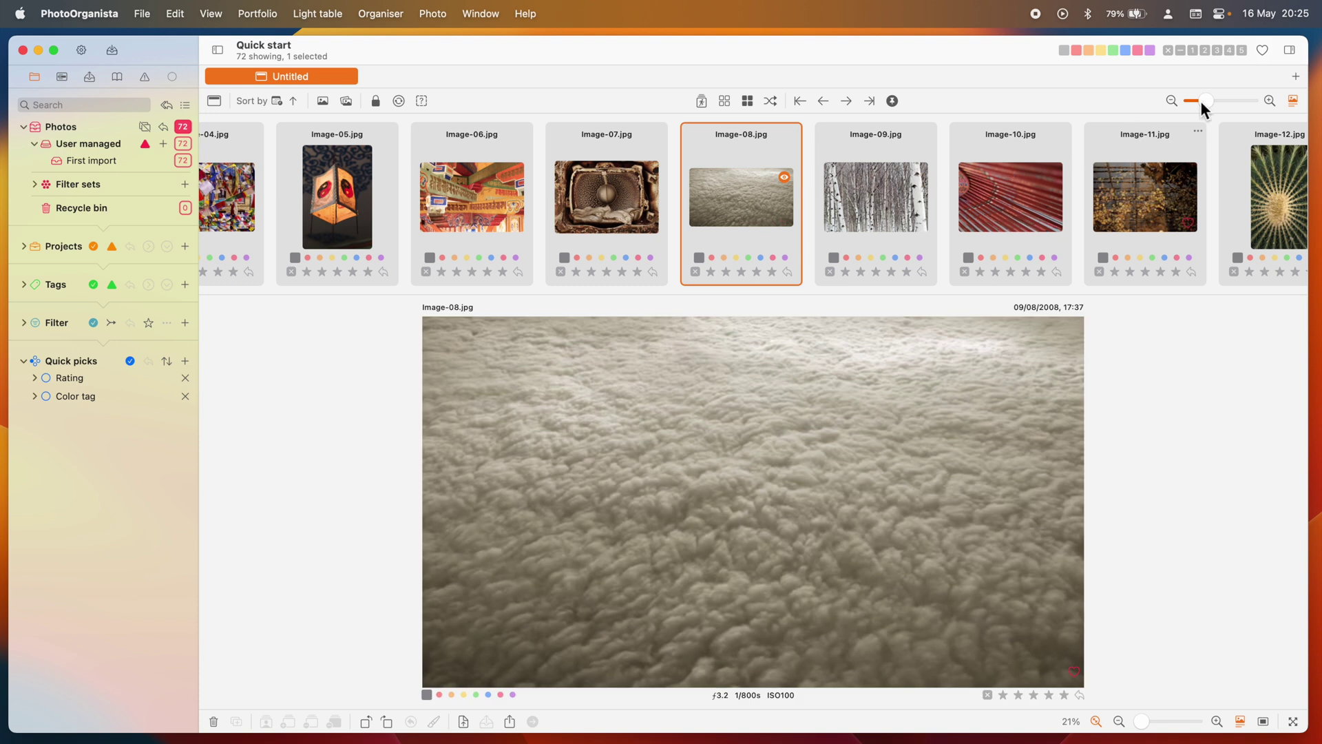
- Add a second light table with thumbnails, and view its photos enlarged from Image-01.jpg through to Image-04.jpg
left_click(1296, 77)
left_click(1292, 97)
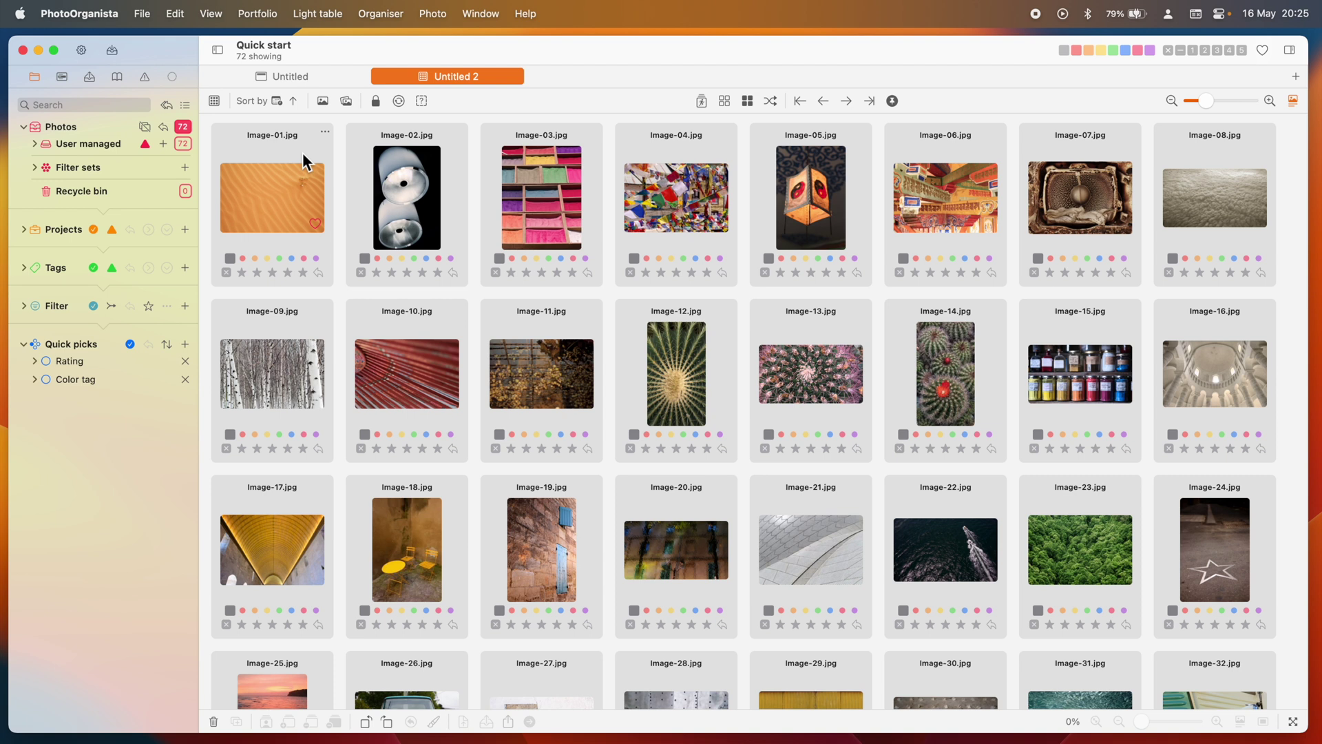
double_click(282, 185)
left_click_drag(792, 380, 260, 380)
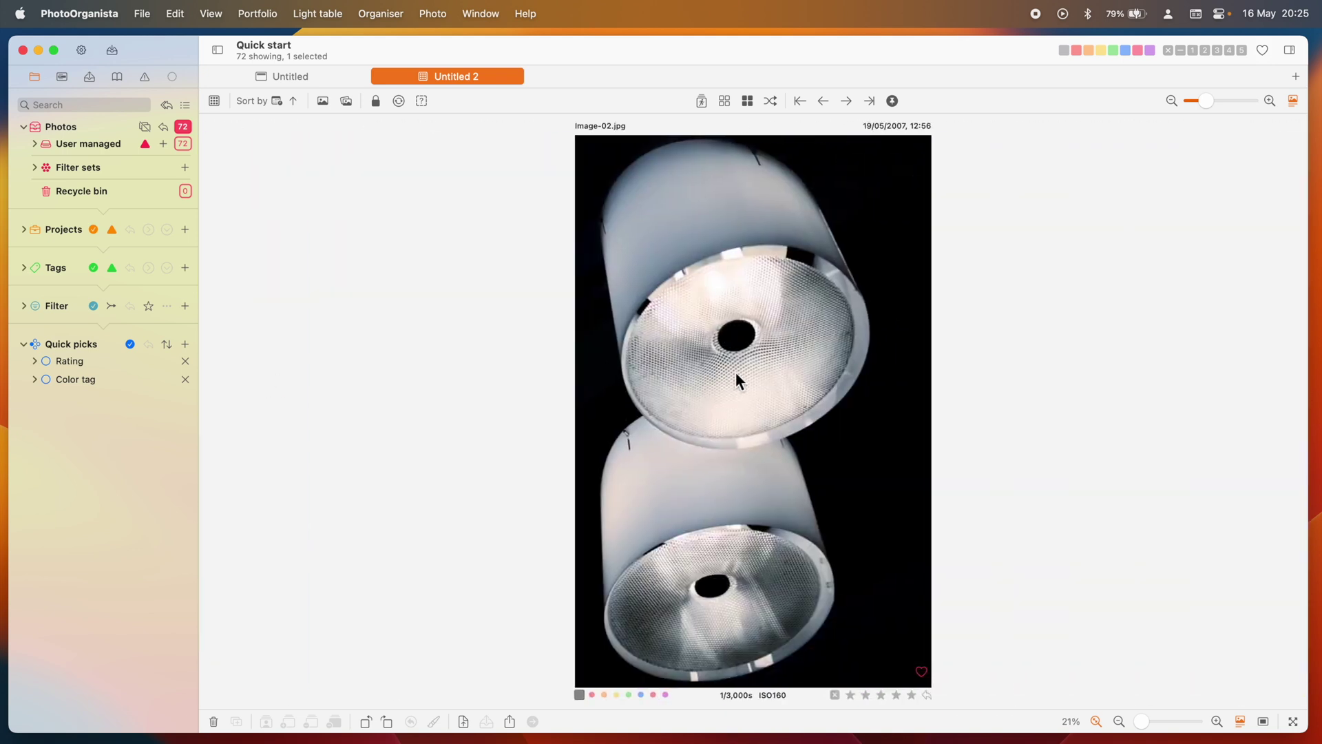
left_click_drag(735, 372, 16, 398)
left_click_drag(730, 381, 144, 367)
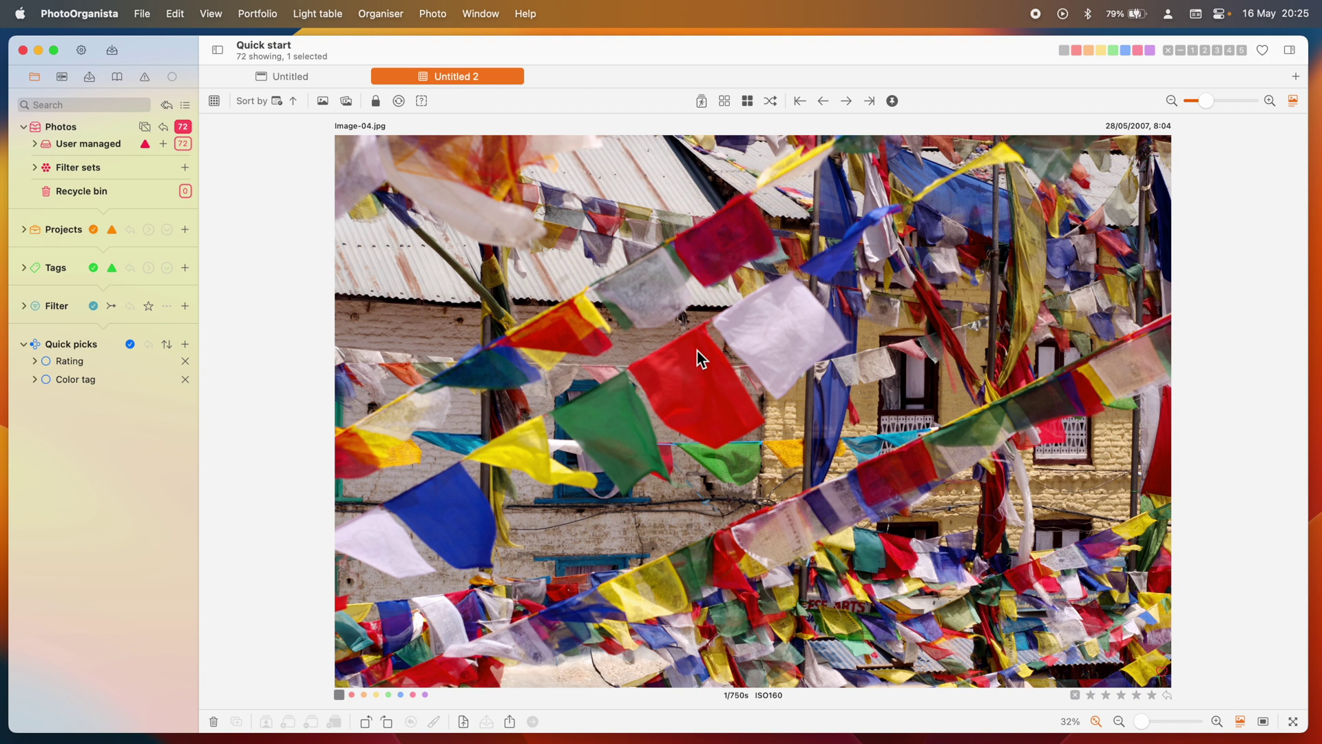
- Inspect Image-04.jpg at 100% zoom, fit it to the view again and return to the thumbnails
left_click(1071, 721)
scroll(969, 469, "down", 10)
scroll(970, 469, "right", 10)
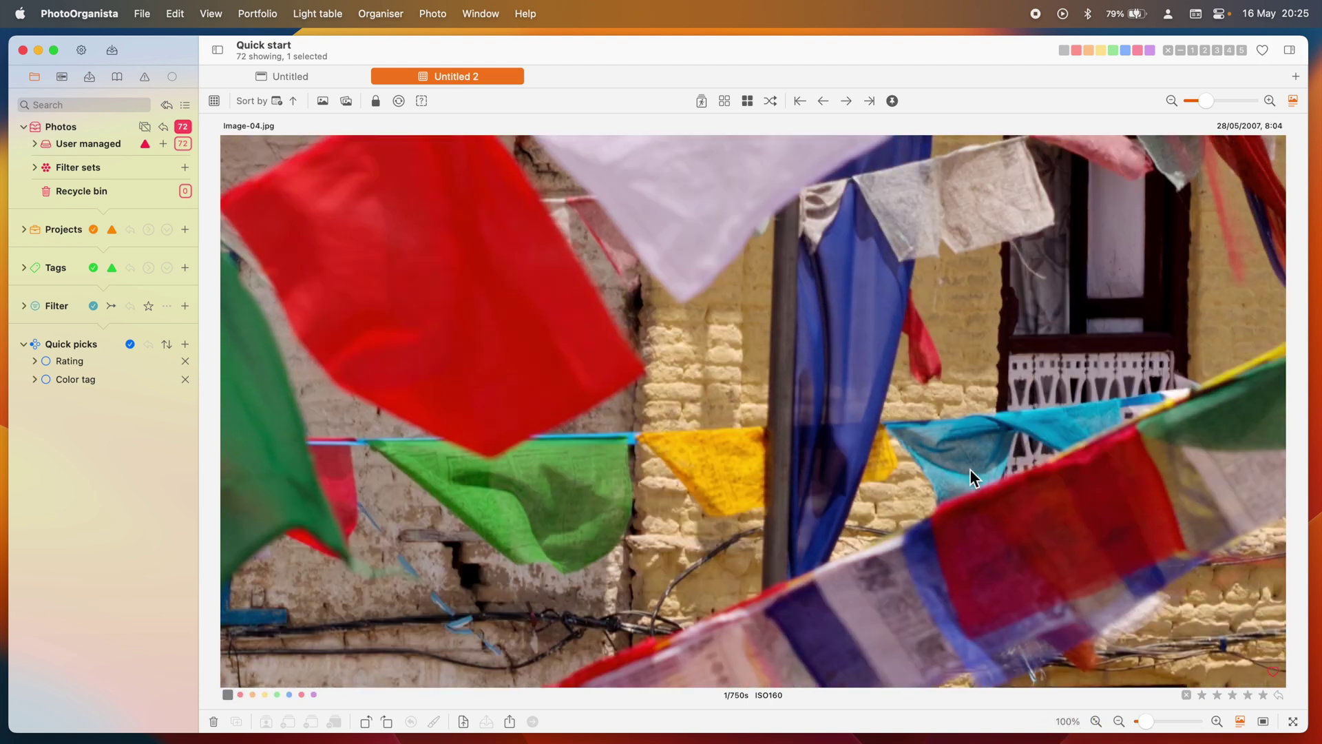
scroll(970, 470, "up", 2)
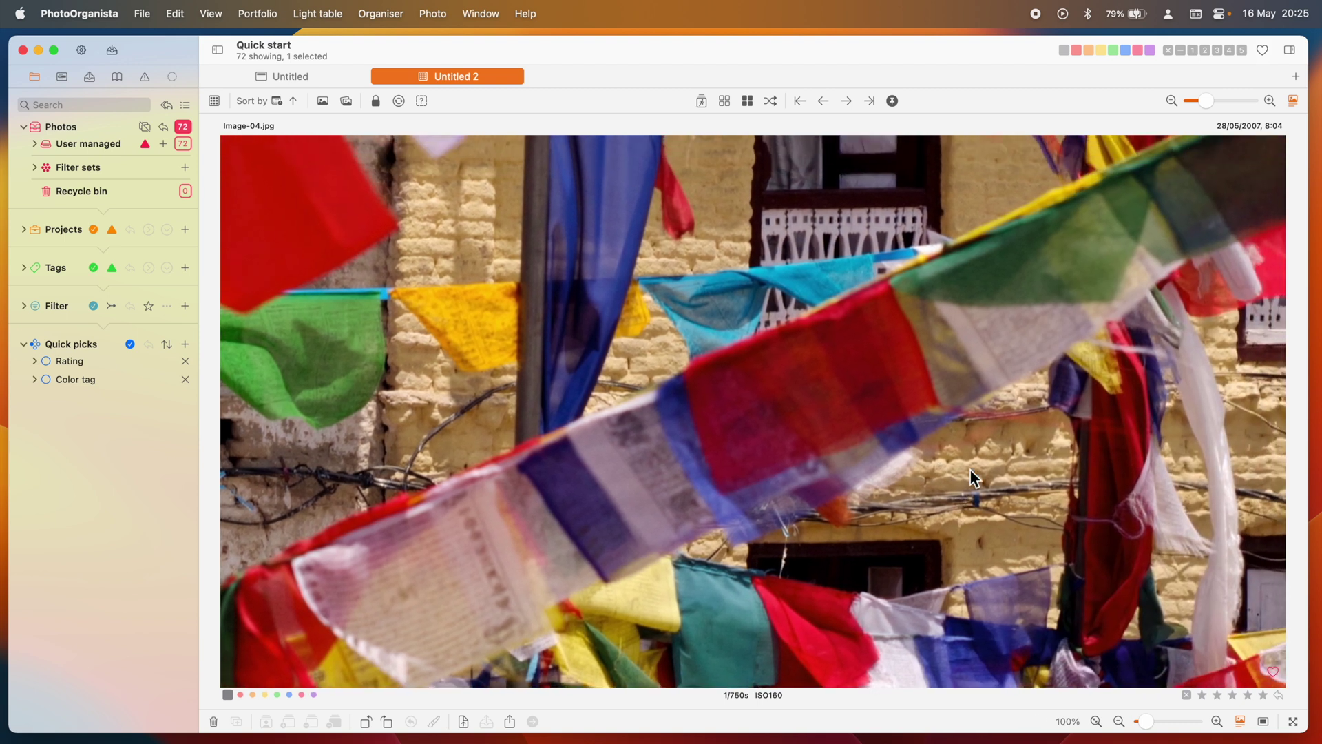
left_click(1095, 722)
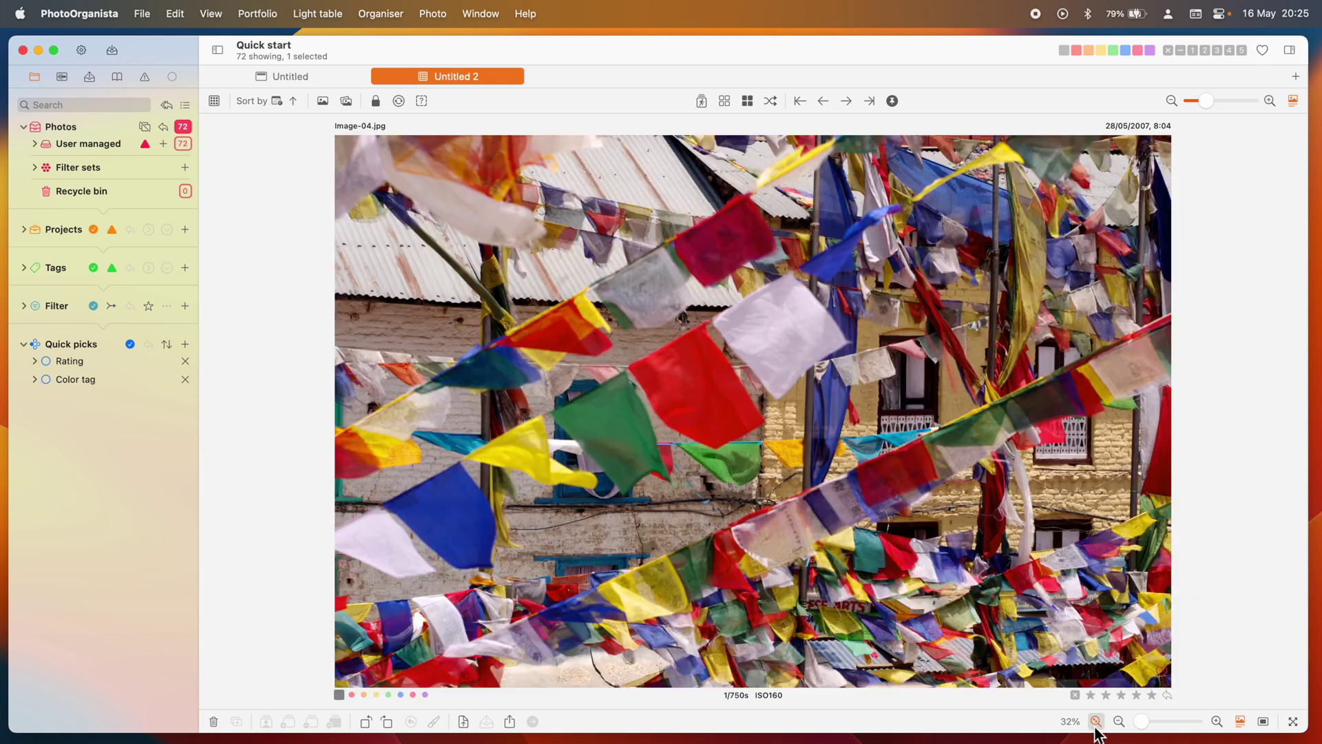
double_click(757, 423)
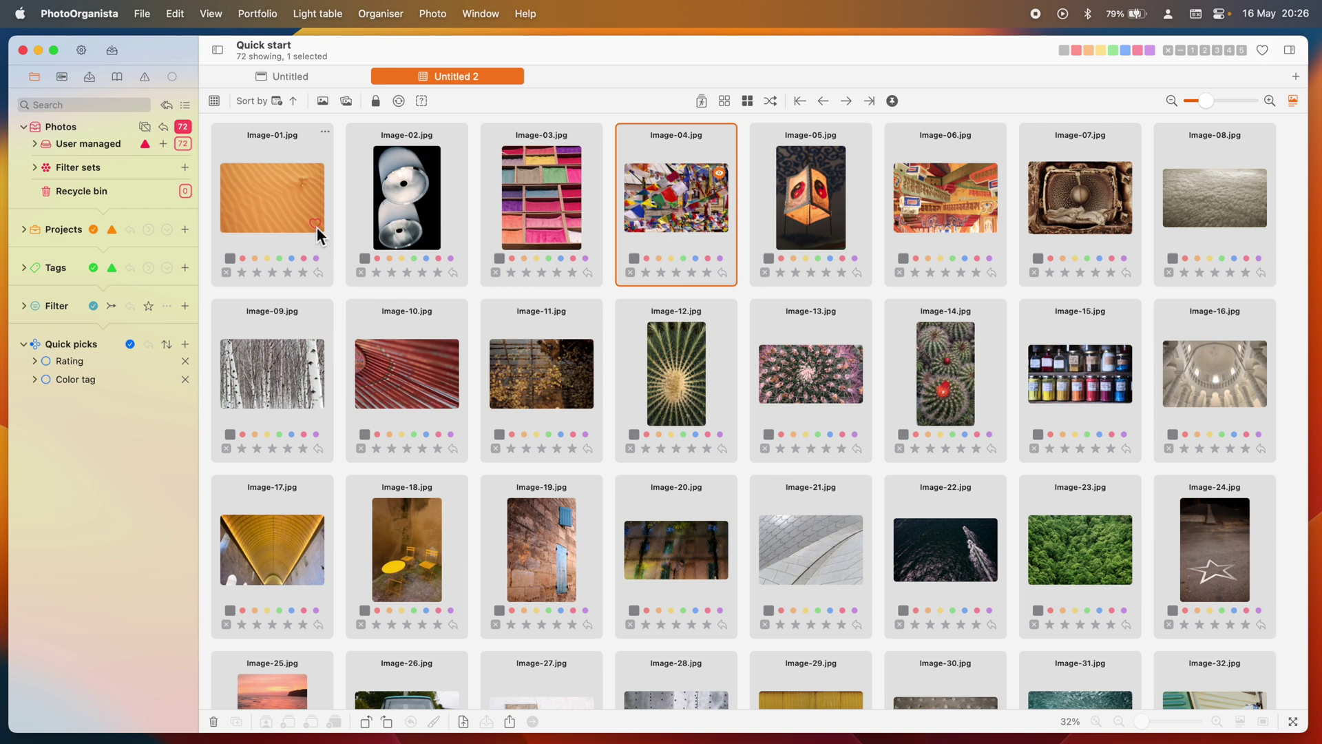
- Mark Image-01, 02, 03, 12, 13 and 14 as favourites, and temporarily filter the light table to favourites
left_click(433, 241)
left_click(573, 240)
left_click(700, 411)
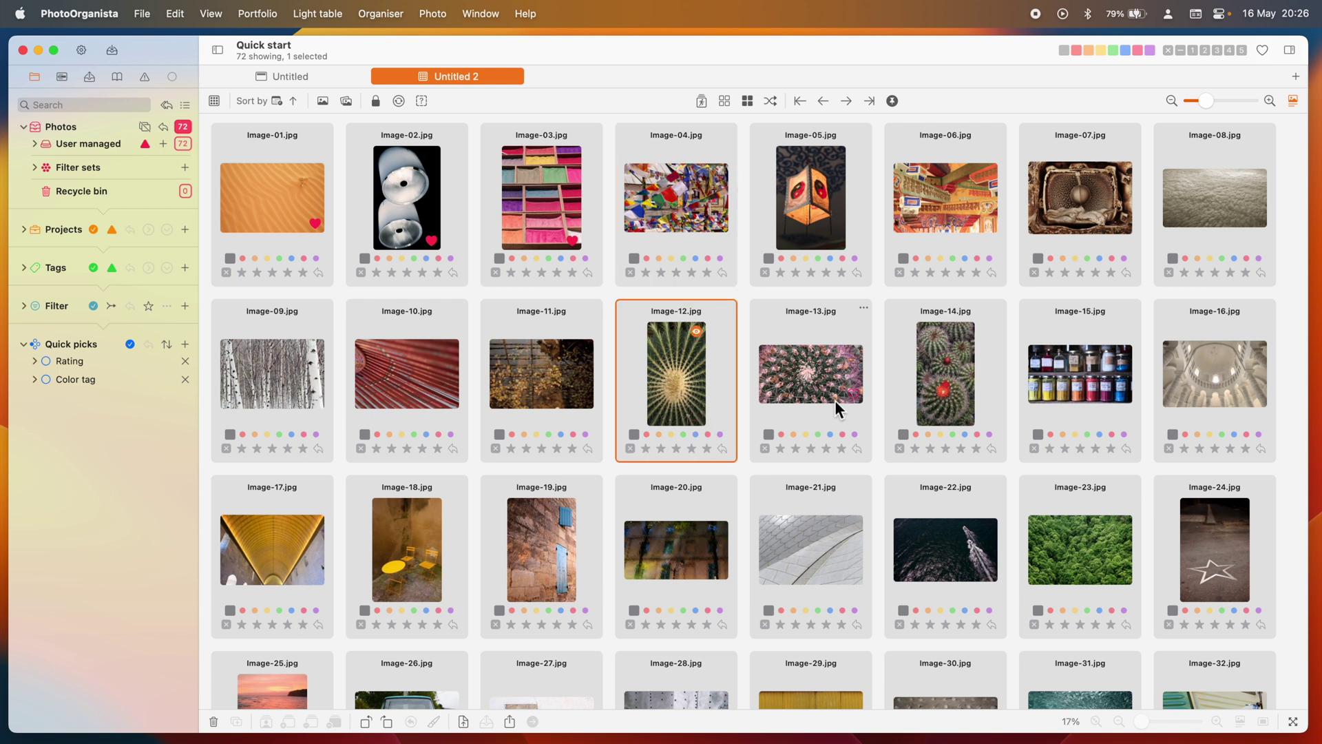
left_click(697, 416)
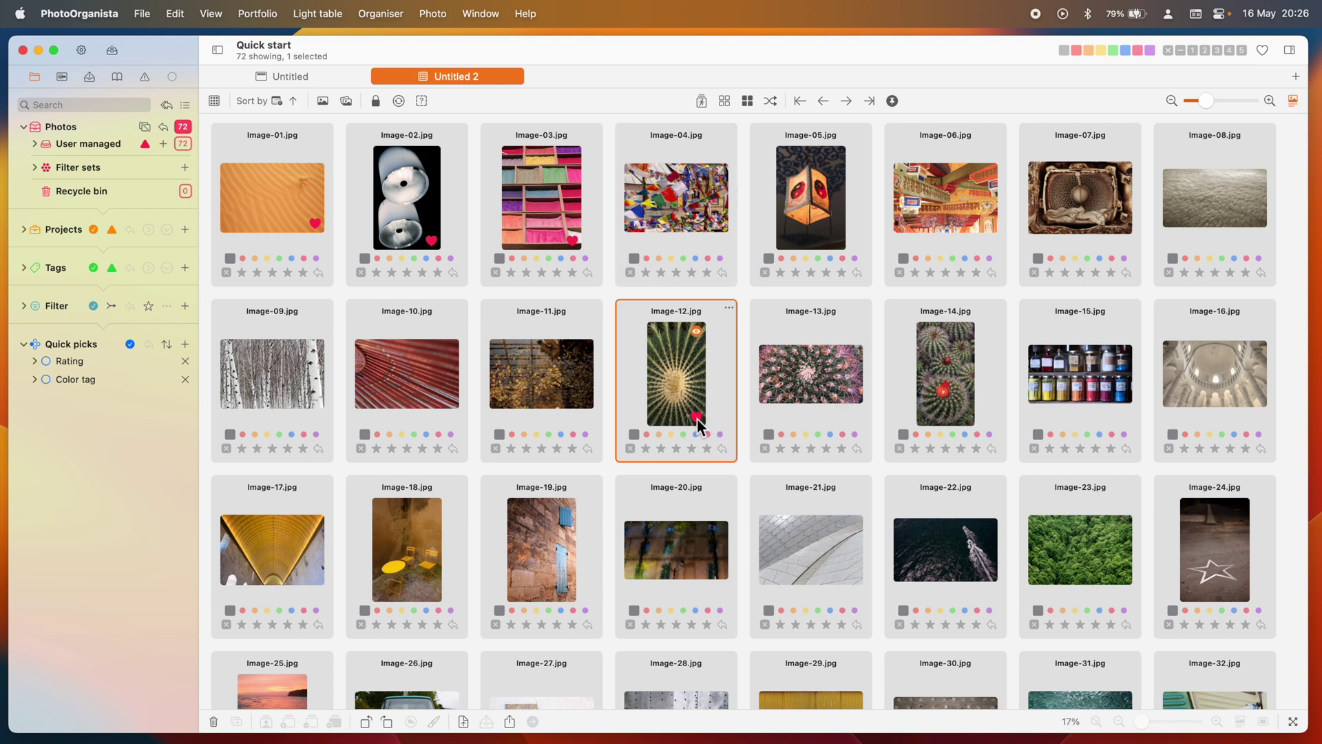
left_click(854, 393)
left_click(1263, 49)
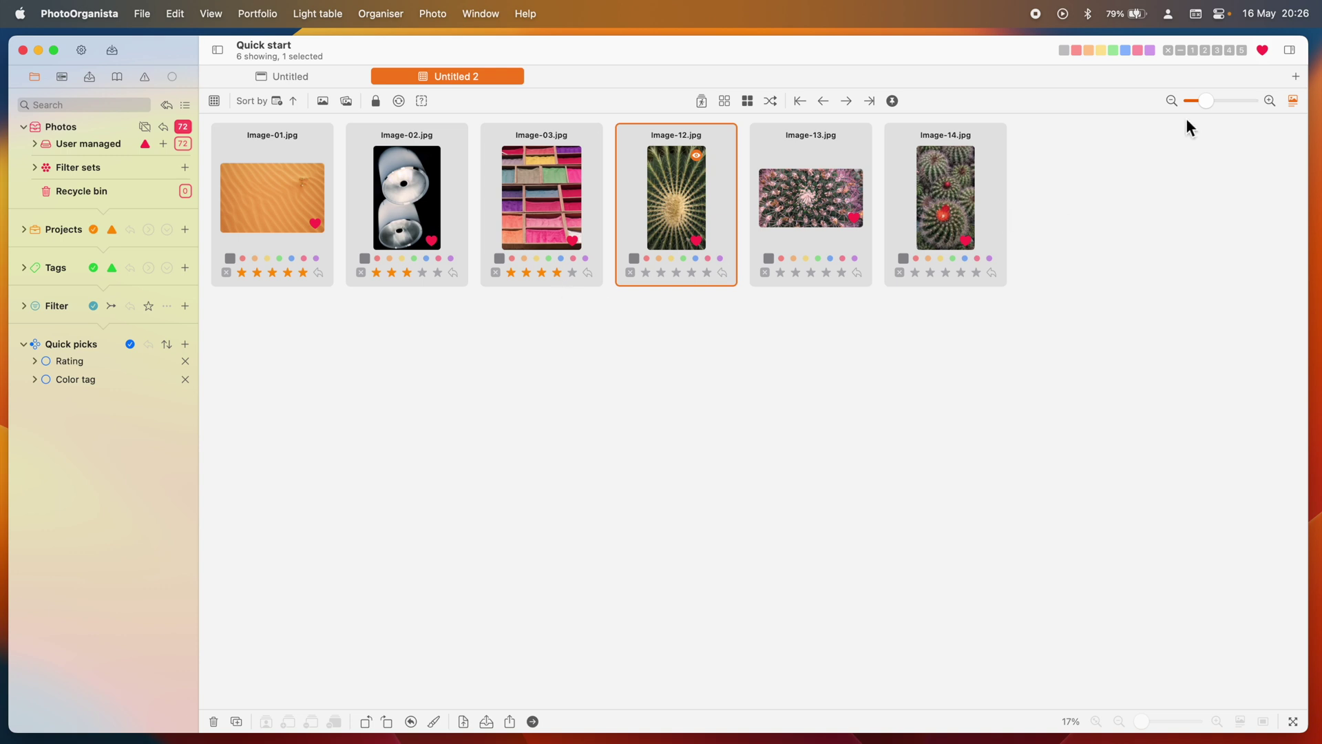
left_click(1260, 51)
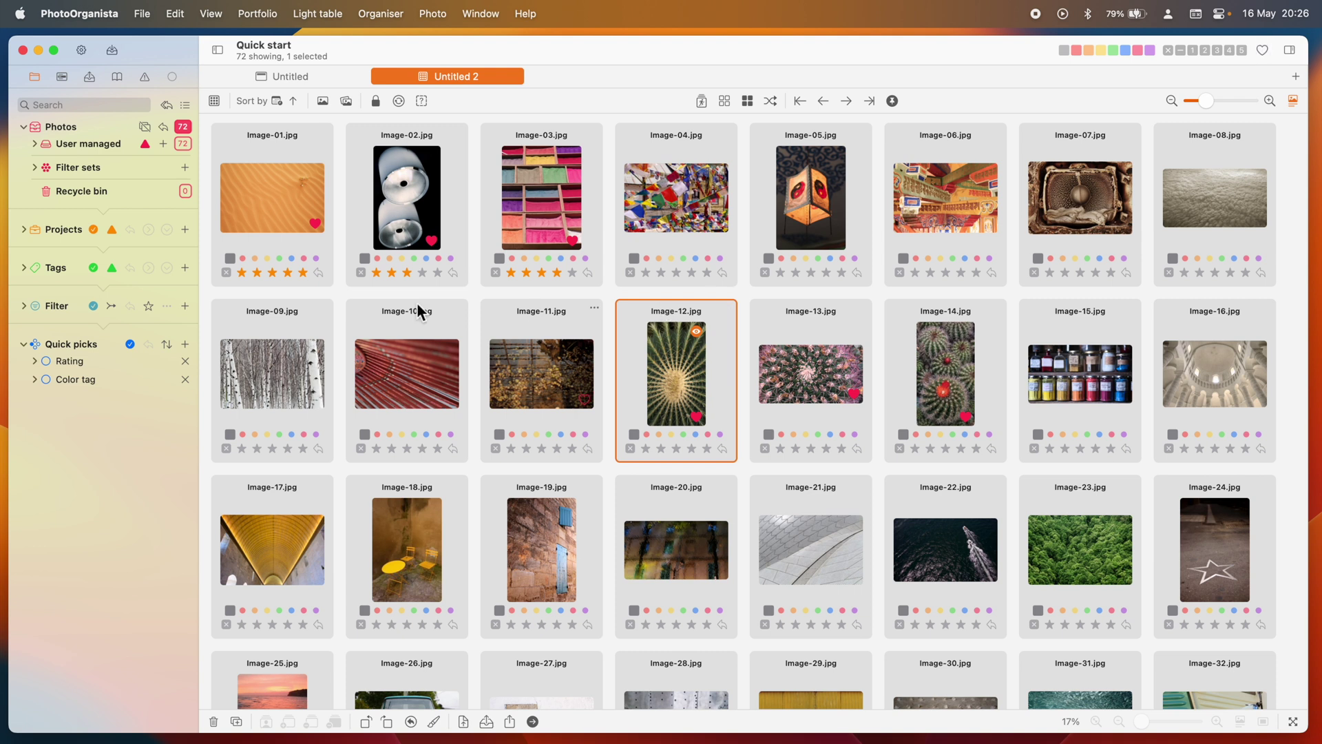
- Create two top-level tags named Object and Plant
left_click(184, 267)
type("Object")
key("Return")
left_click(185, 267)
type("Plant")
key("Return")
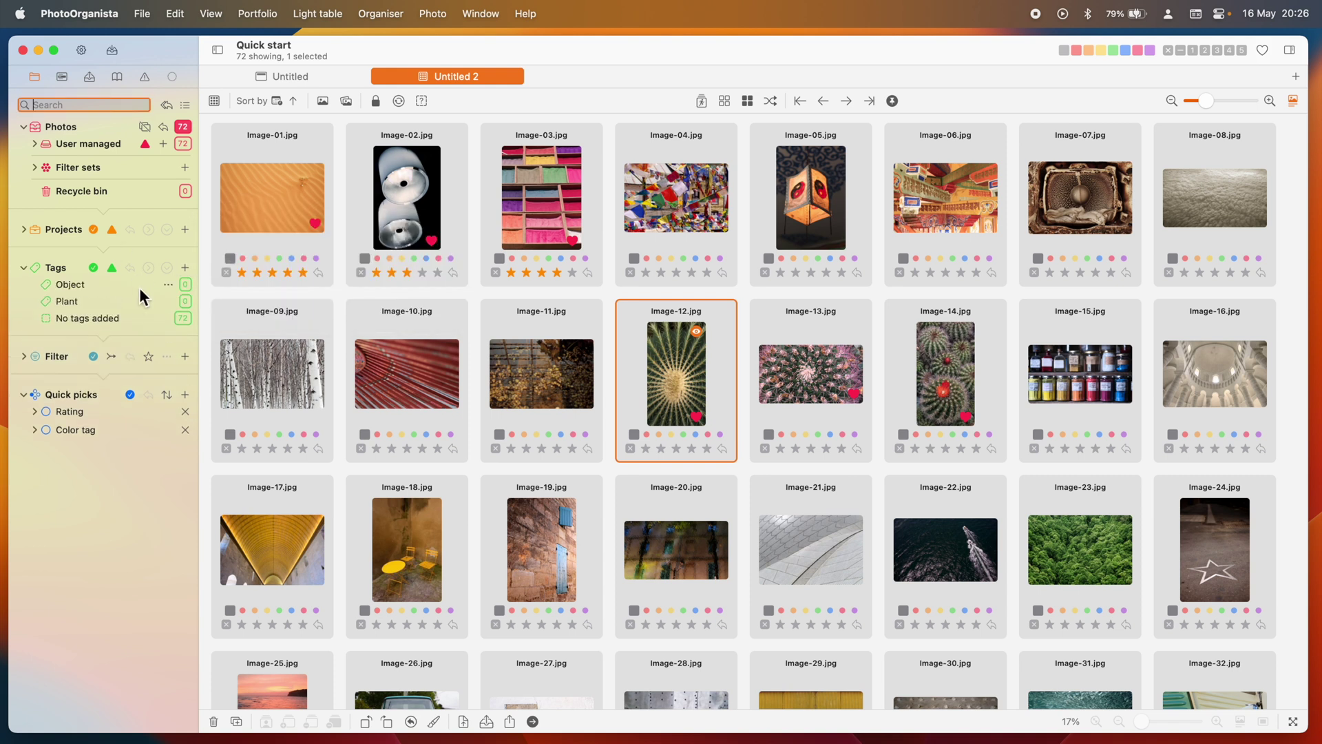
- Add two child tags, Cactus and Tree, under the Plant tag
right_click(171, 303)
left_click(196, 316)
type("Cactus")
key("Return")
left_click(168, 301)
type("Tree")
key("Return")
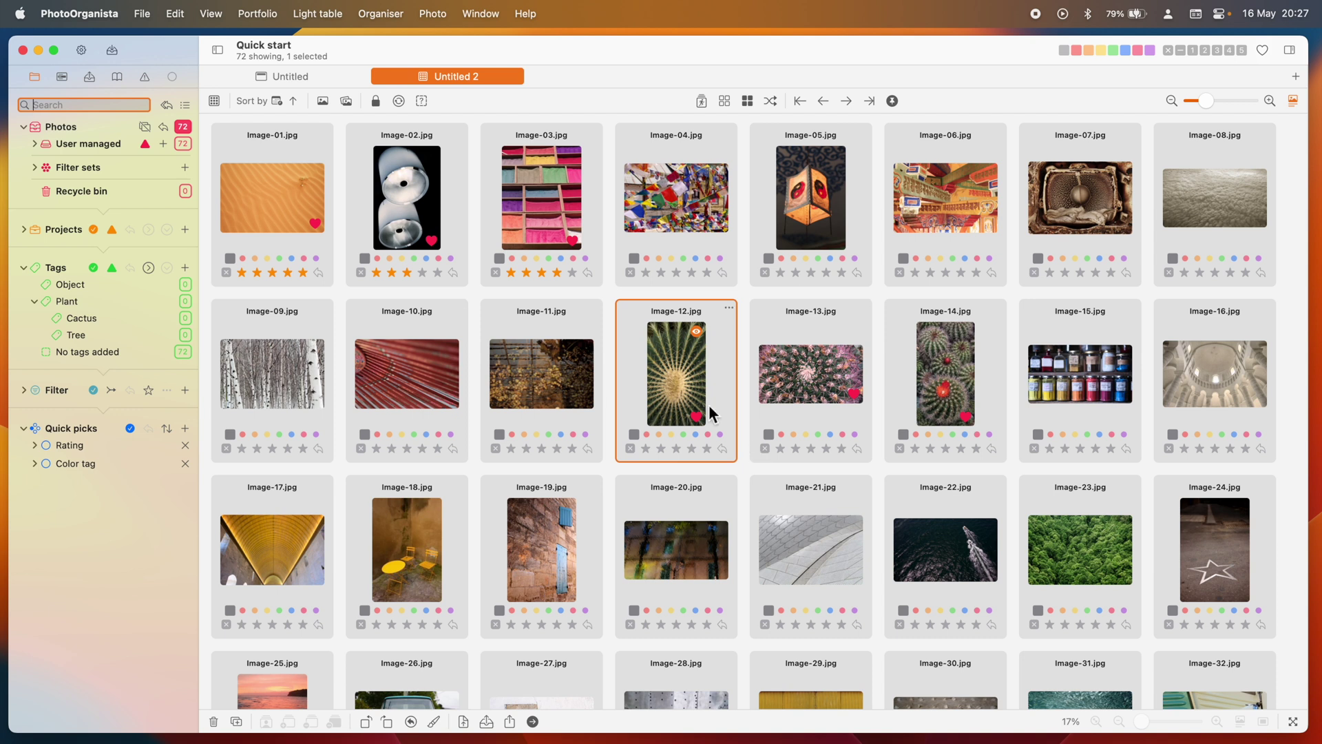
- Tag Image-12, Image-13 and Image-14 as Cactus, Image-23 as Tree and Image-05 as Object
left_click(826, 382, "super")
left_click(947, 381, "super")
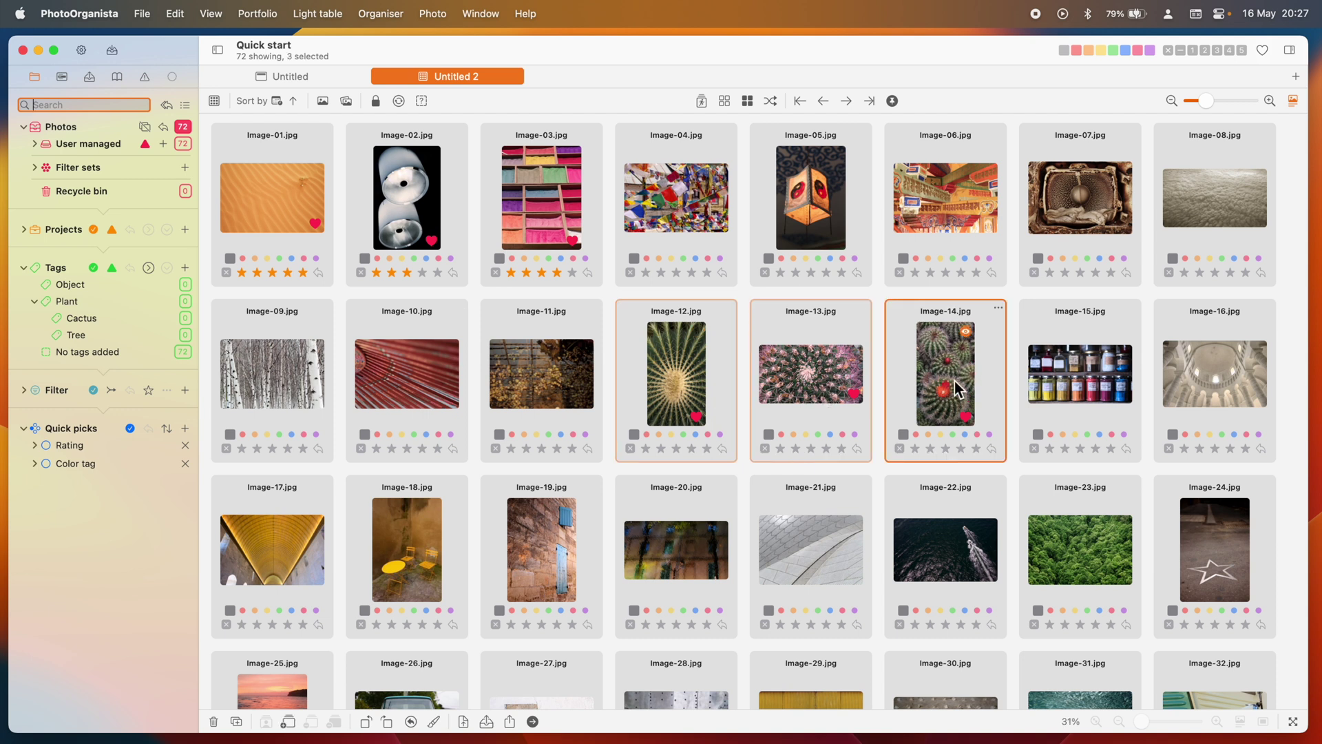
left_click_drag(701, 377, 123, 317)
left_click_drag(1067, 548, 114, 332)
left_click_drag(823, 227, 134, 286)
- Filter the light table by the Plant tag, the Cactus tag and Plant again, and clear the tag filter
left_click(187, 304)
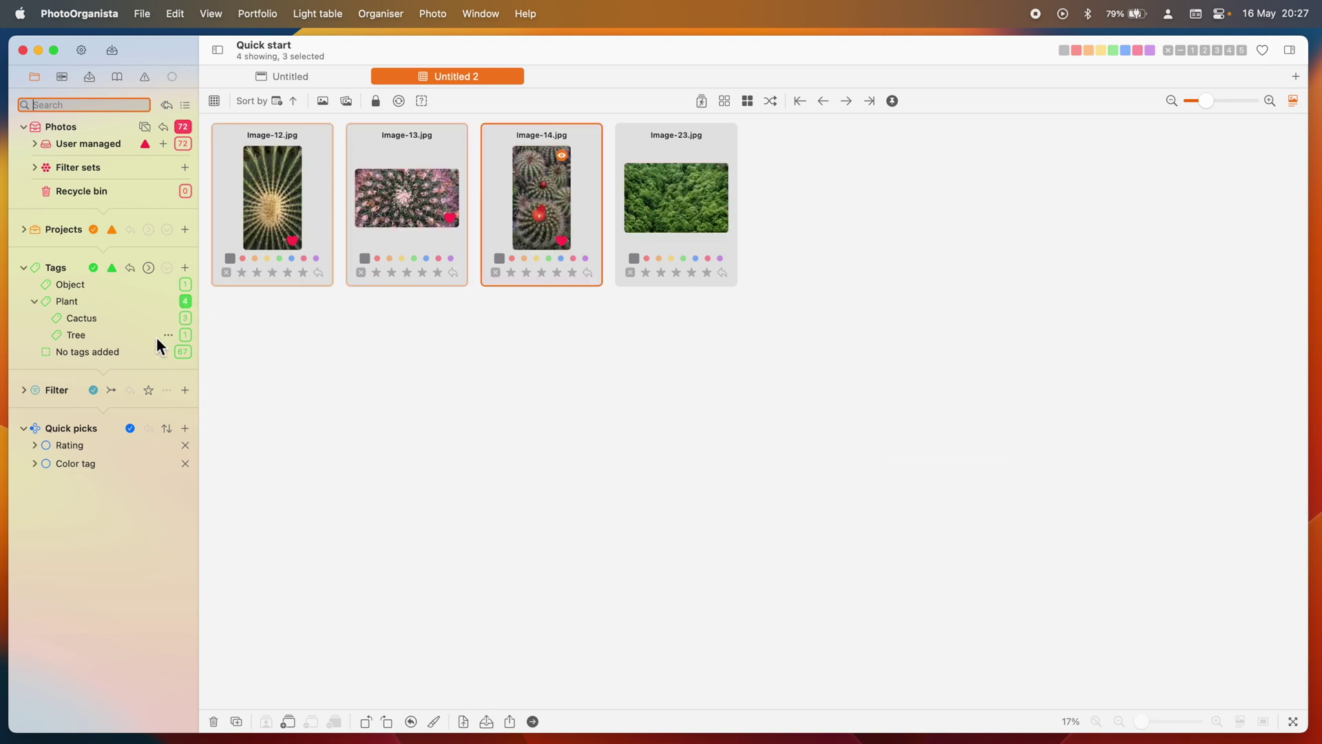
left_click(188, 321)
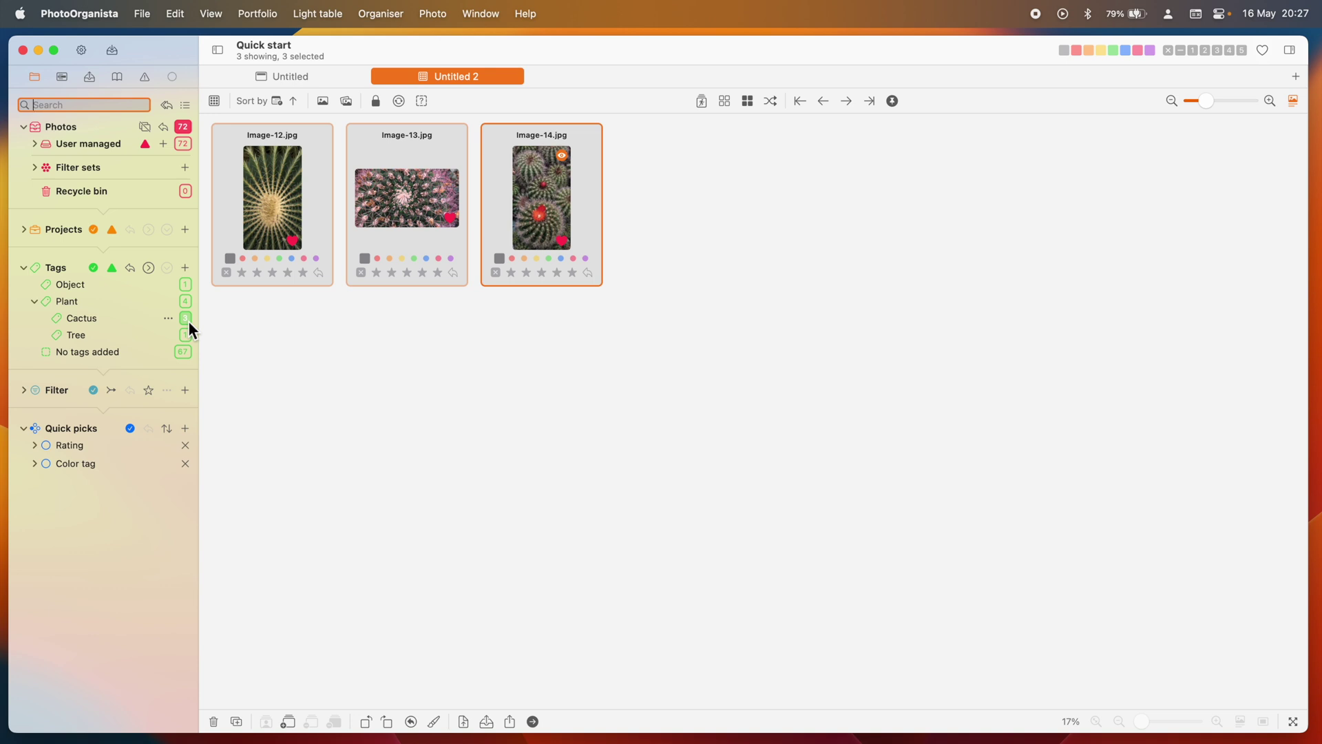
left_click(187, 302)
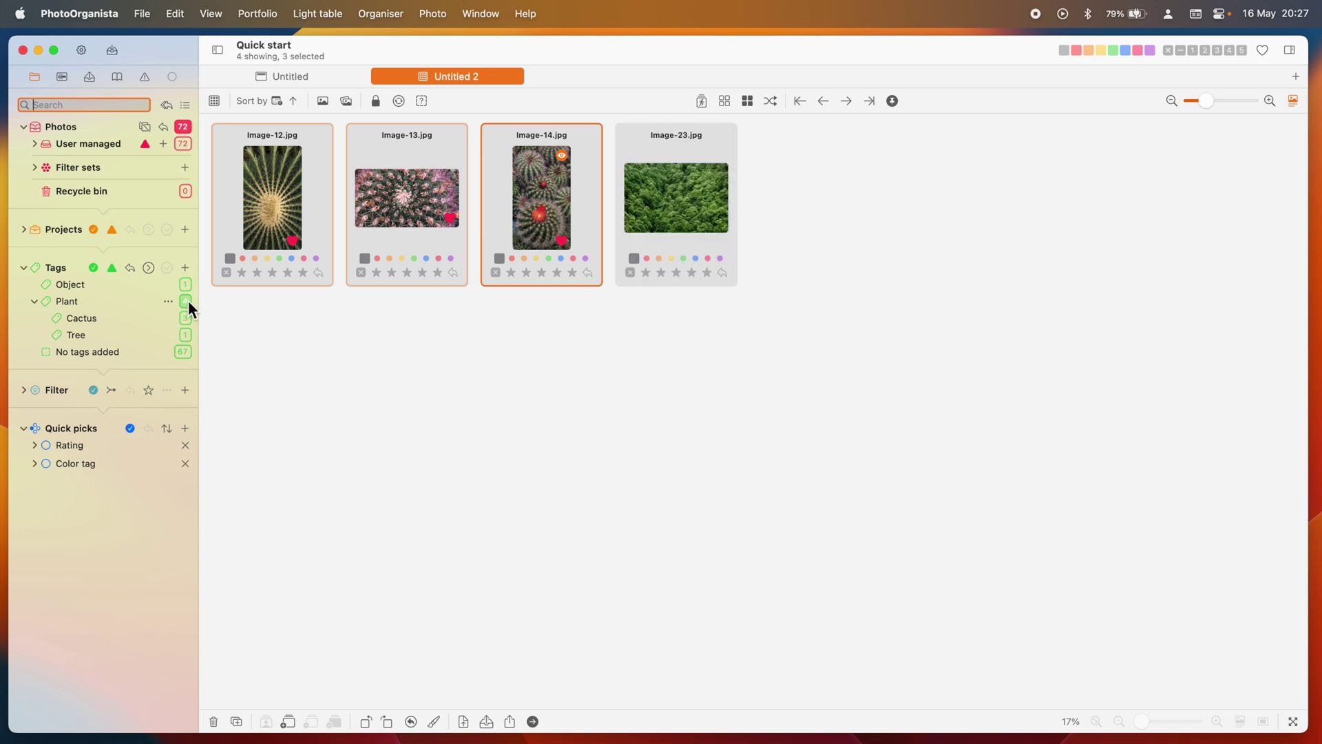
left_click(131, 268)
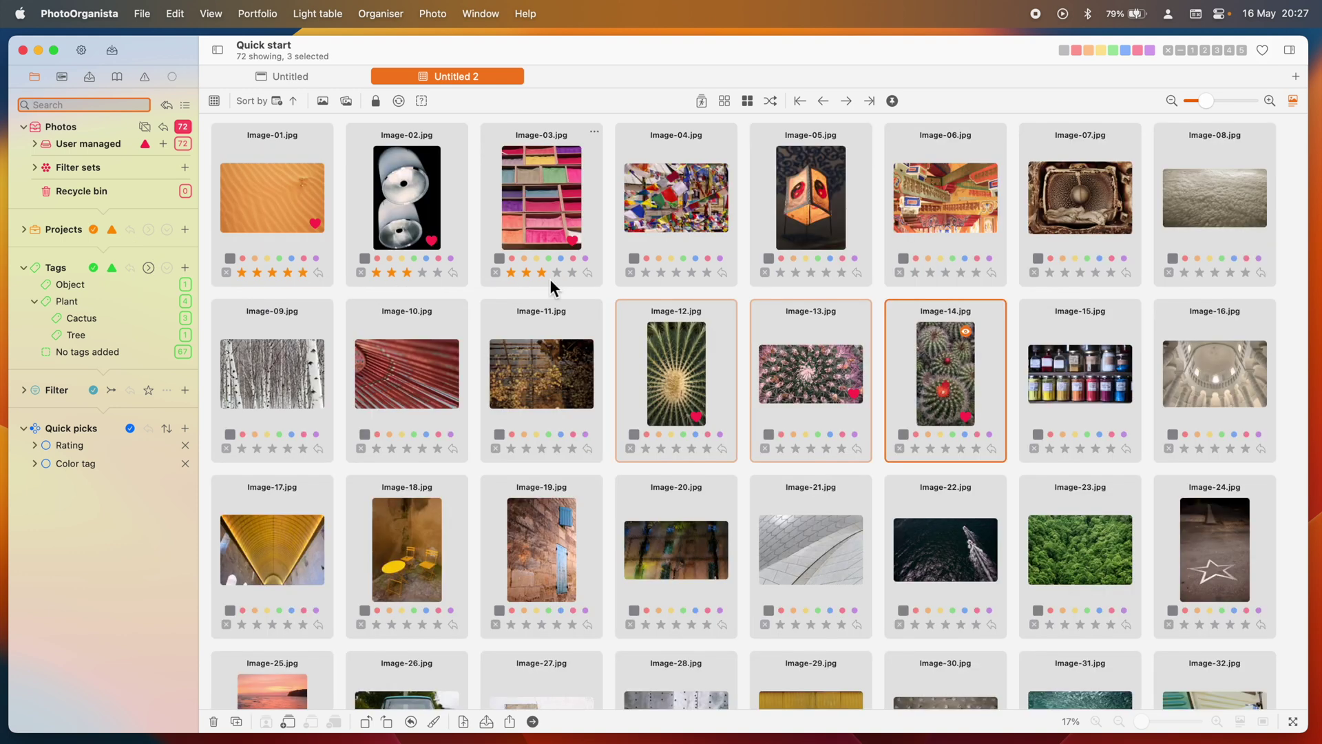
- Rate Image-03.jpg four stars, and set the second thumbnail field below the filename to the exposure option 3 core properties
left_click(556, 273)
left_click(80, 50)
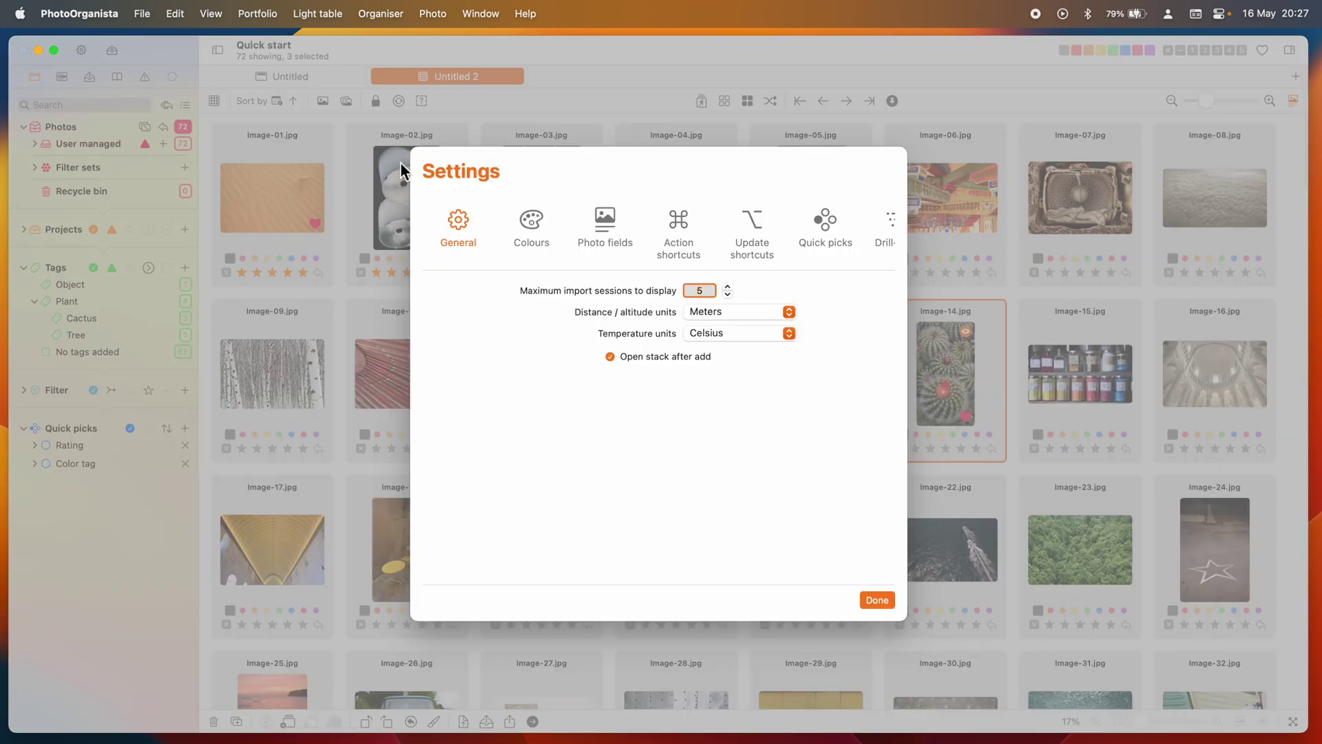
left_click(604, 235)
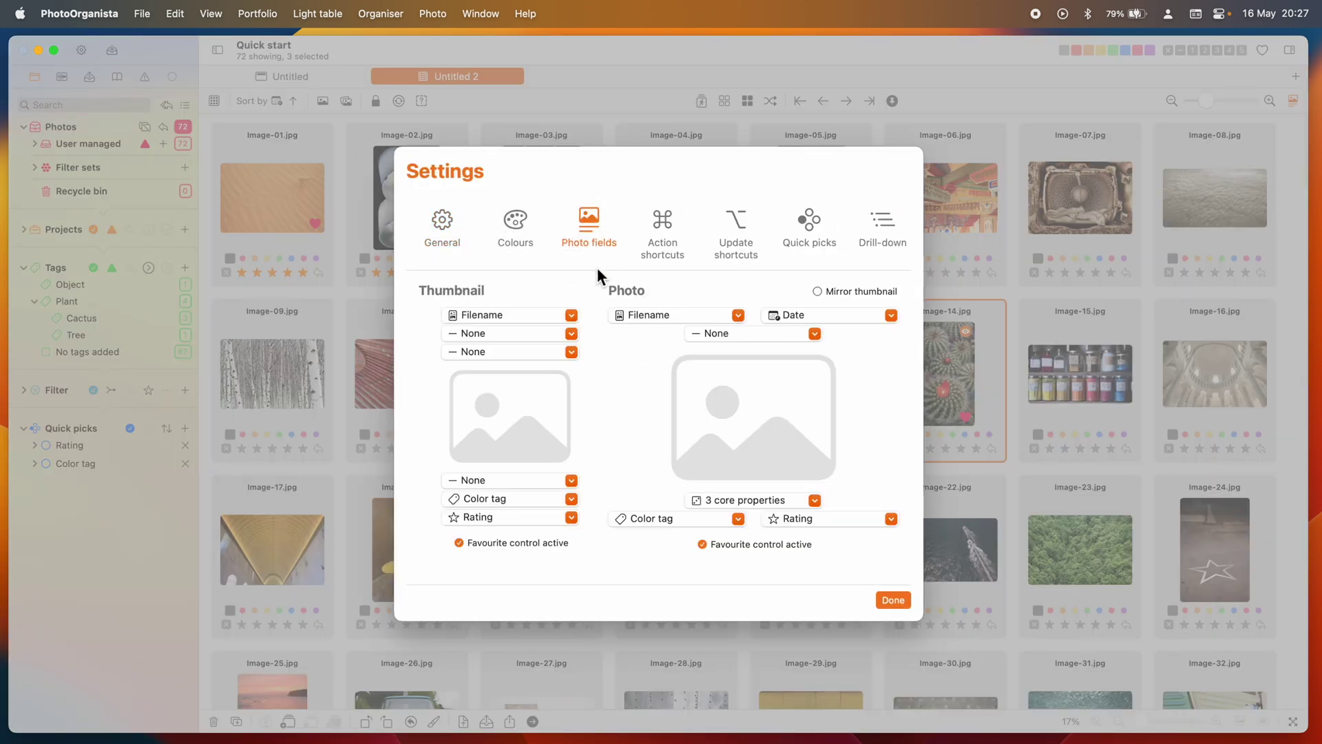
left_click(511, 333)
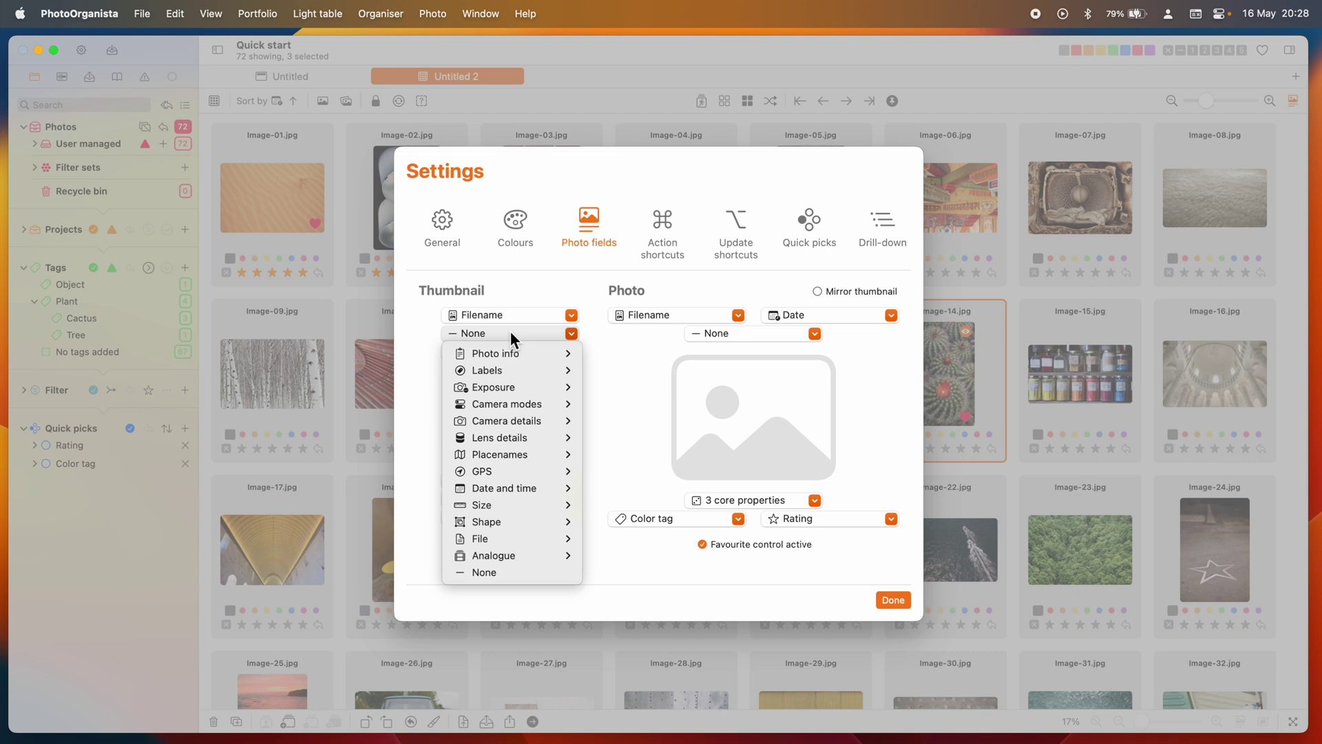
mouse_move(515, 403)
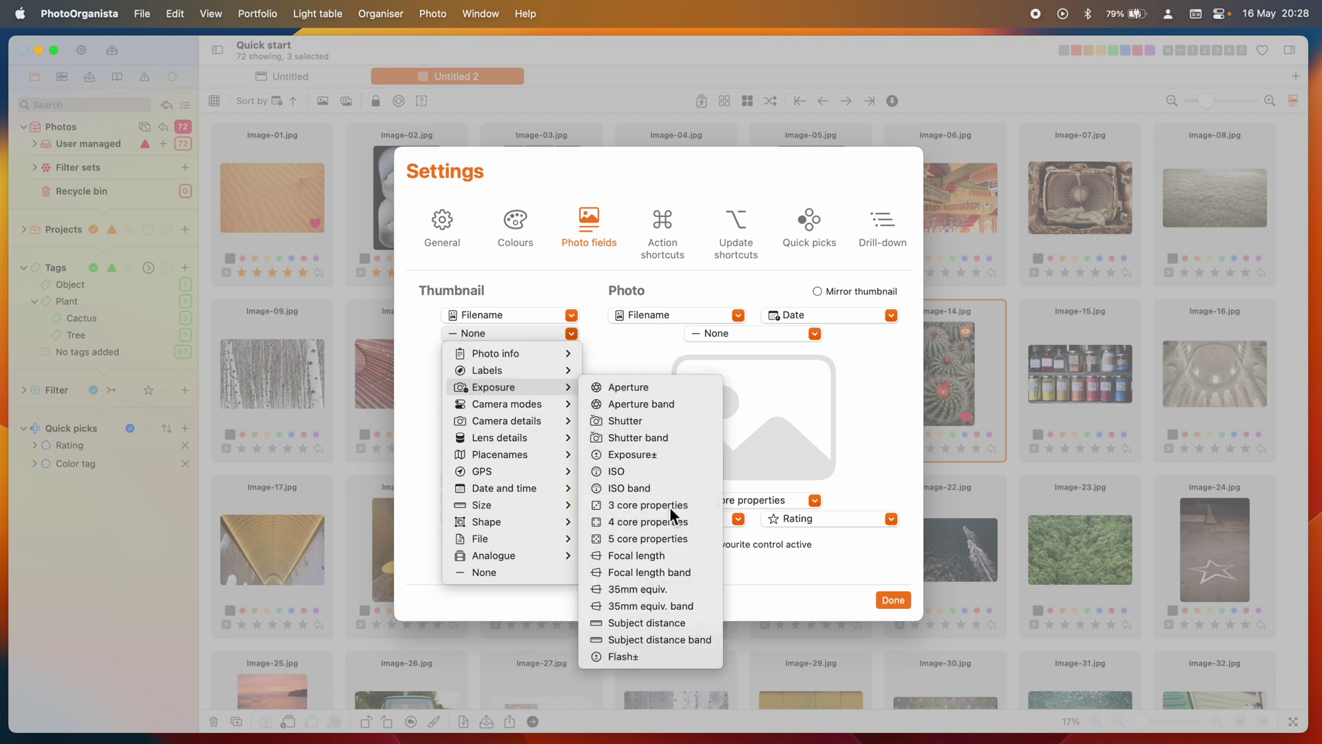
left_click(669, 506)
left_click(893, 600)
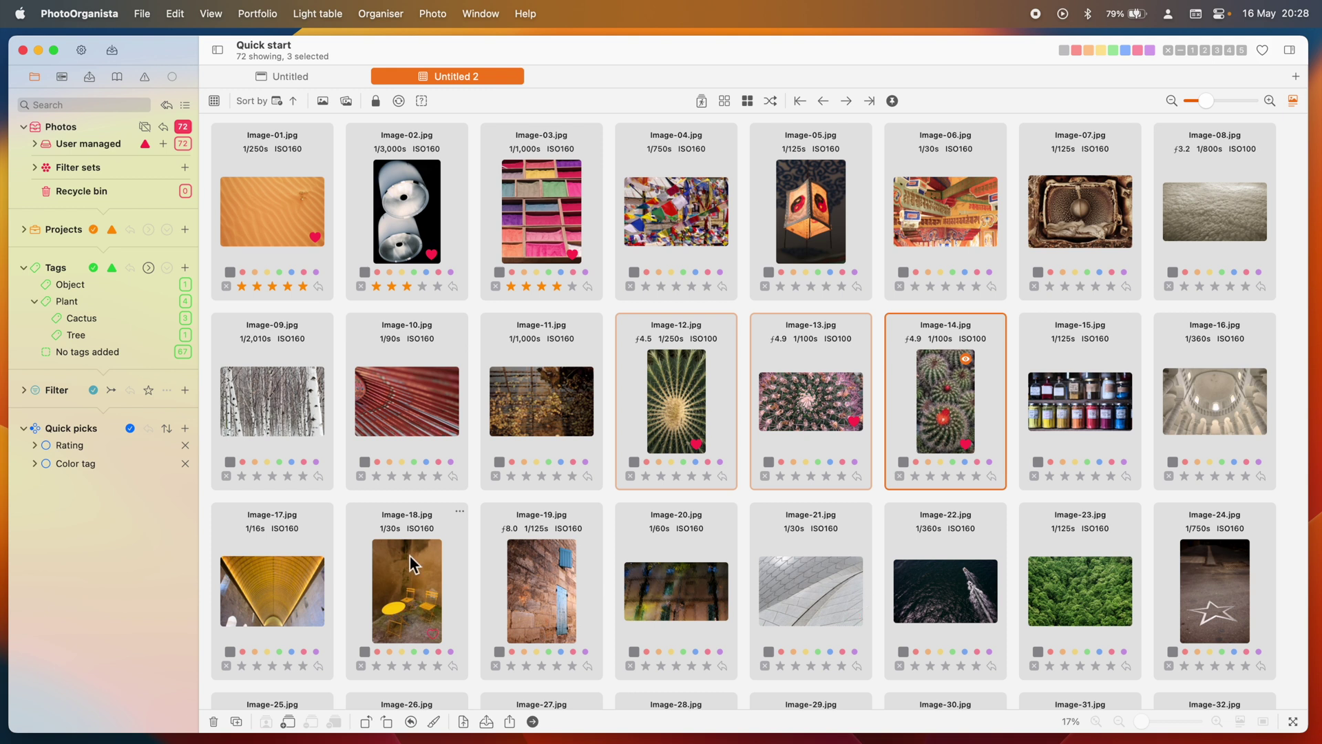
- Show the photo property groups in a wider sidebar and hide the Shape group
left_click(62, 76)
left_click_drag(200, 163, 246, 165)
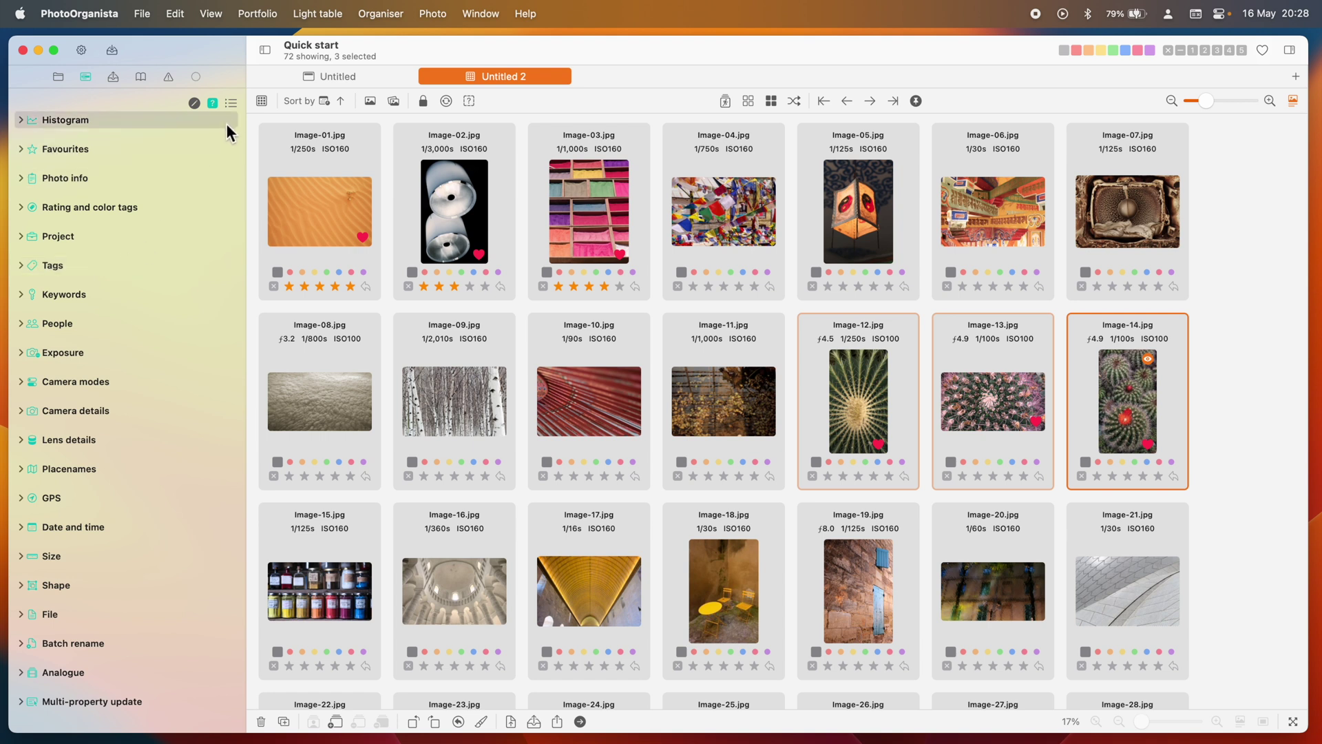
left_click(234, 105)
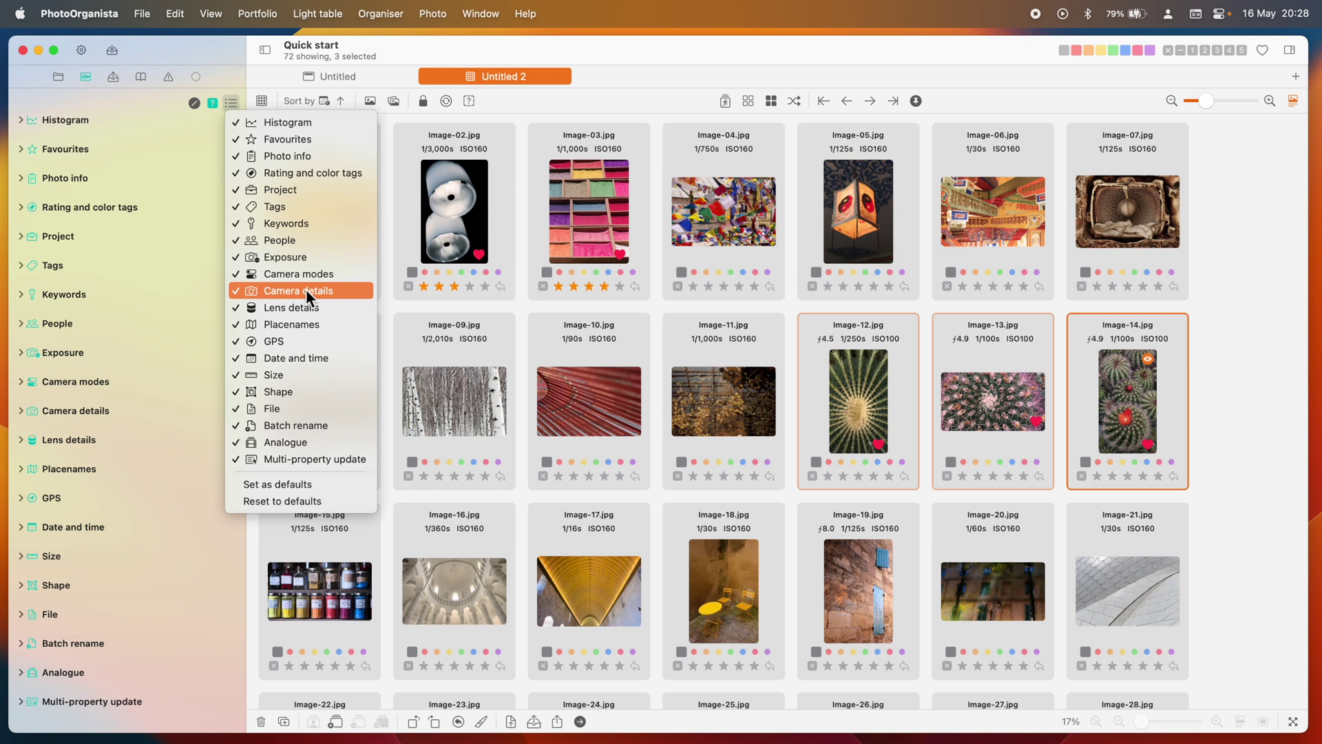
left_click(271, 389)
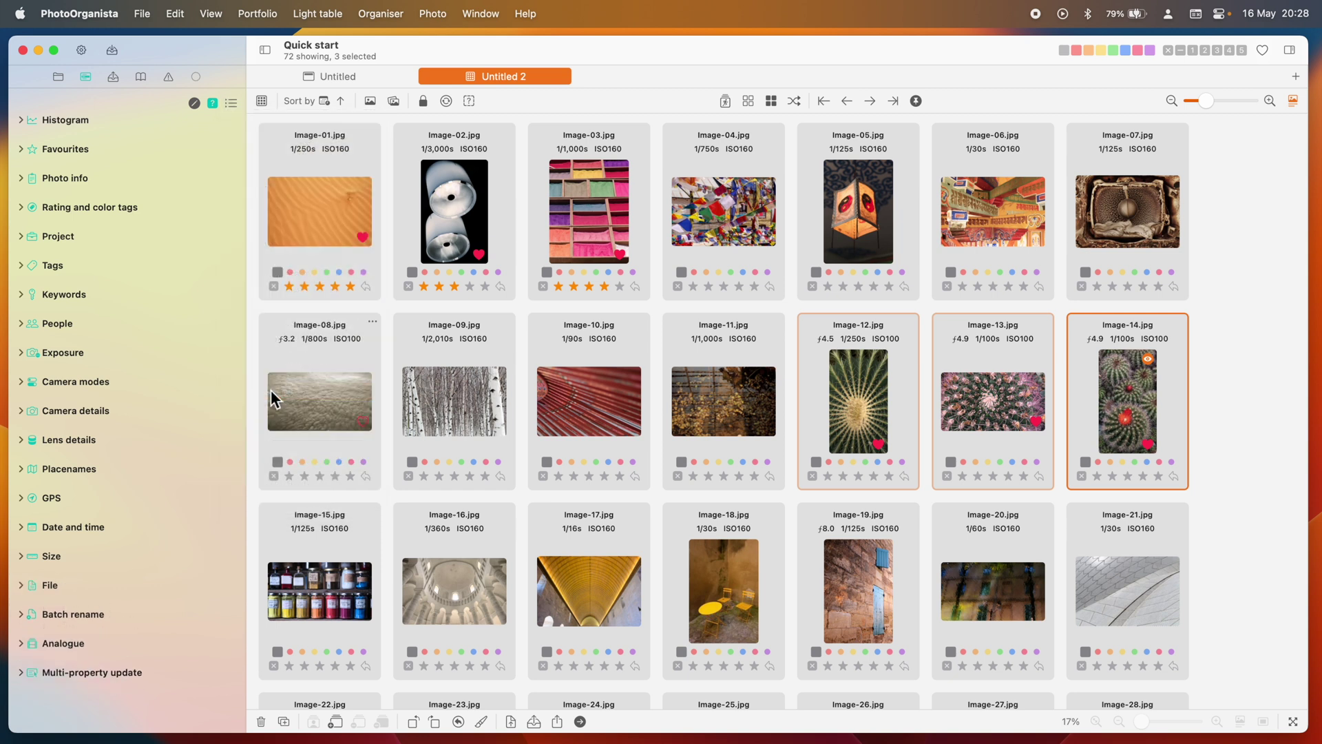
- Show the Photo info and Exposure properties of Image-01.jpg, hiding the properties that have no recorded value
left_click(316, 247)
left_click(21, 180)
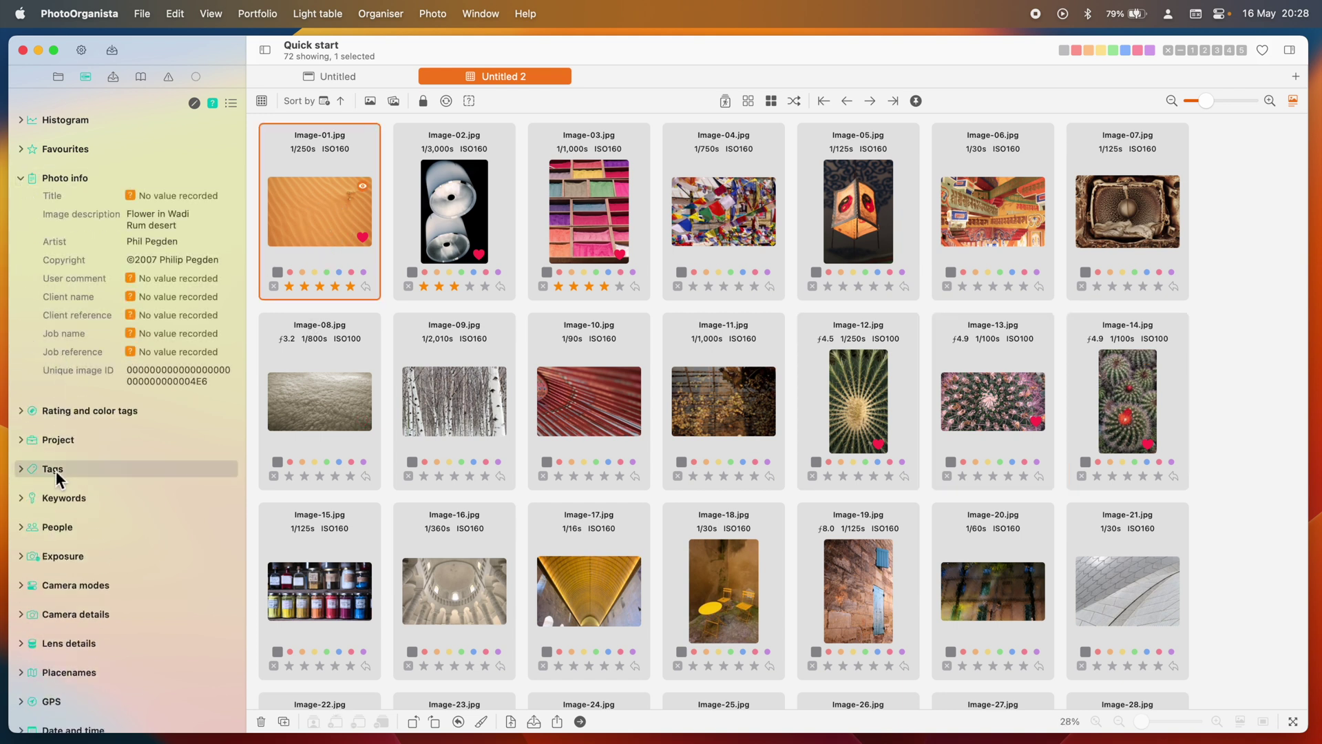
left_click(22, 560)
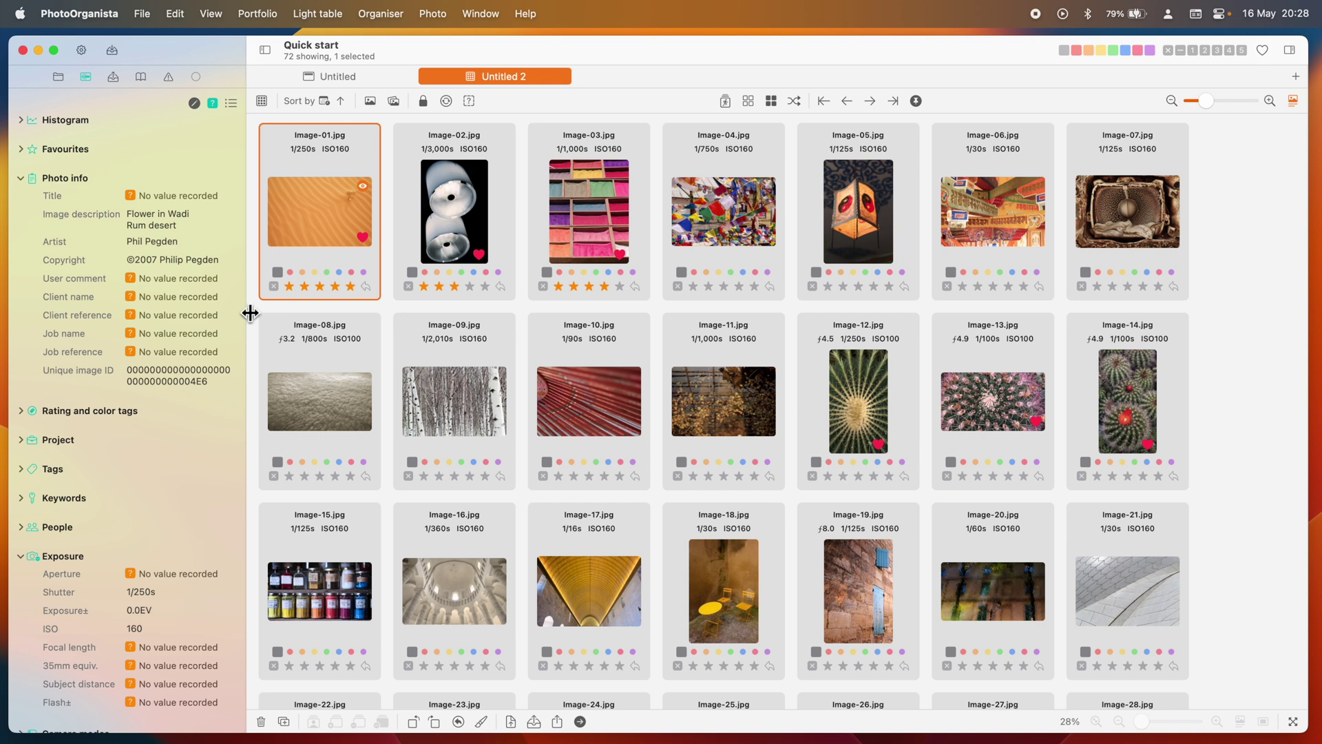
left_click(215, 106)
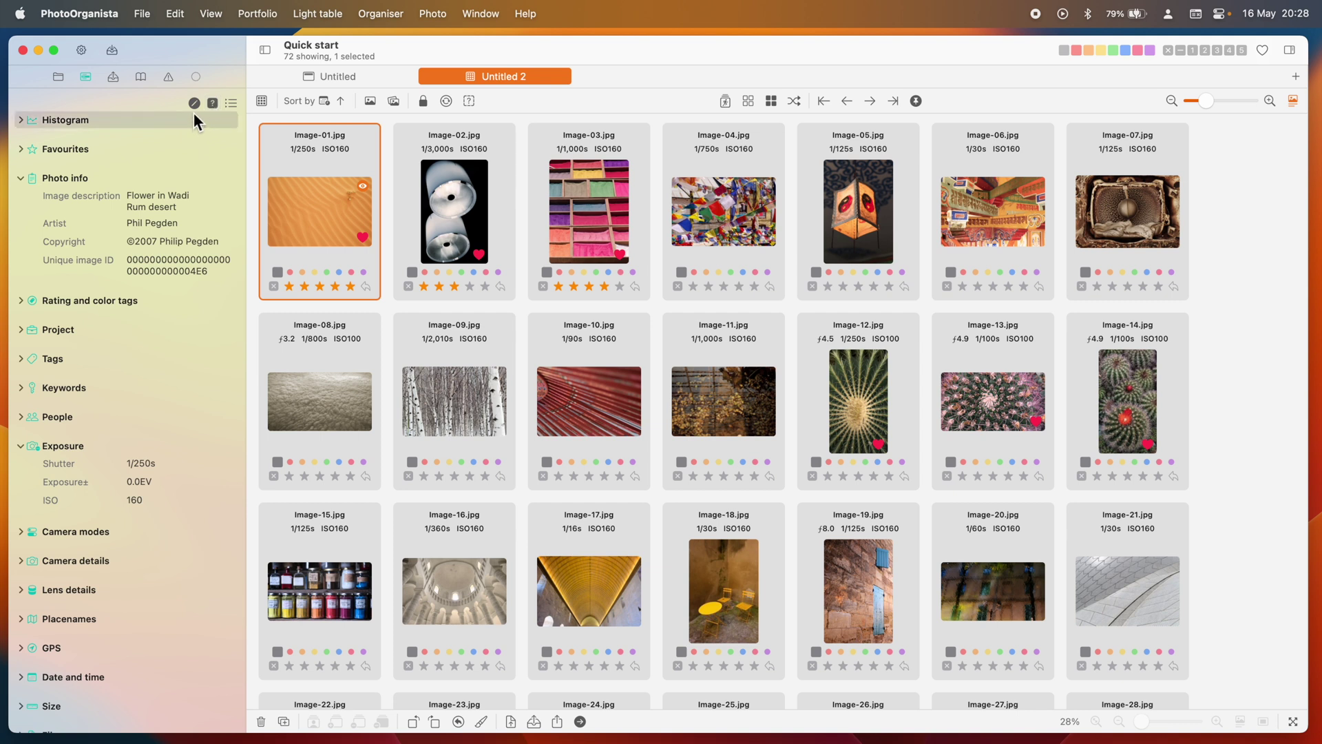
- Make the properties editable and change the first name in Image-01.jpg's Artist field to its full form
left_click(193, 105)
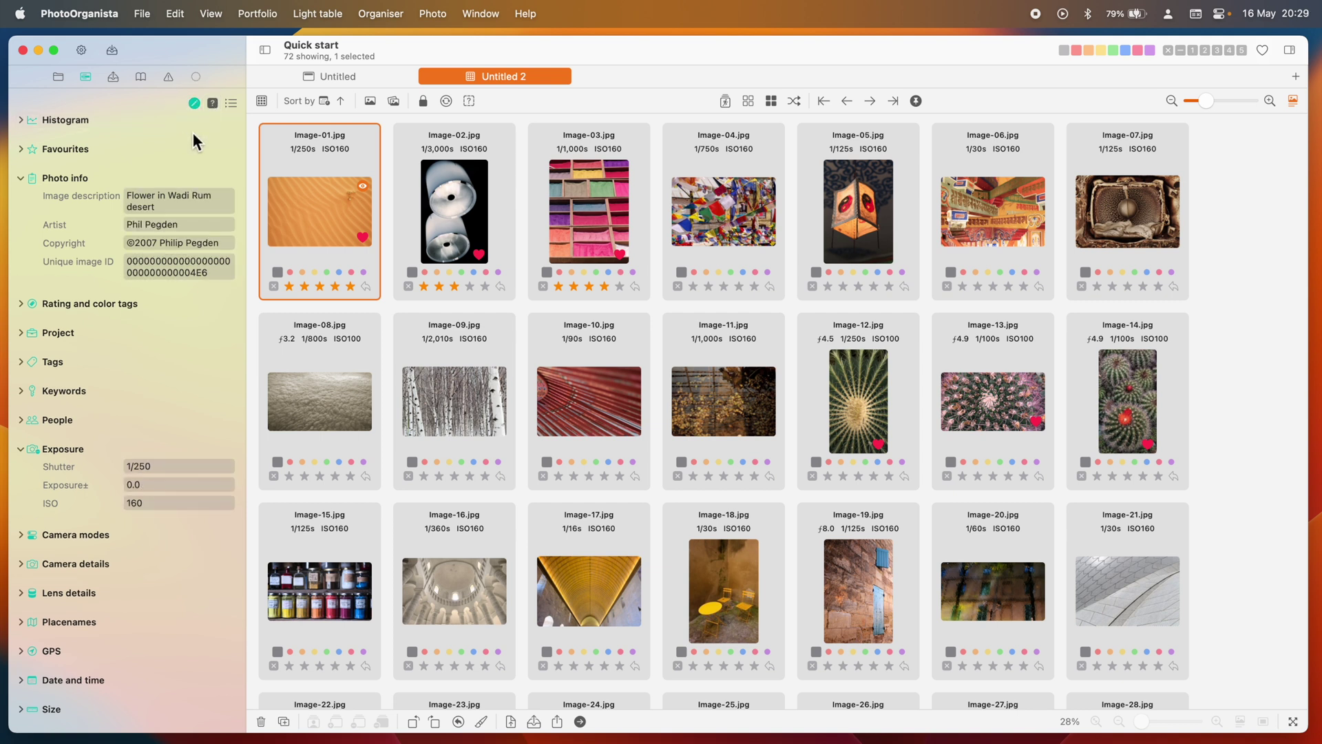
left_click(191, 225)
key("Left")
key("Left")
type("ip")
key("Return")
- Select Image-01.jpg to Image-04.jpg for joint editing and set their Artist field to the suggested full form of the photographer's name
left_click(738, 239, "shift")
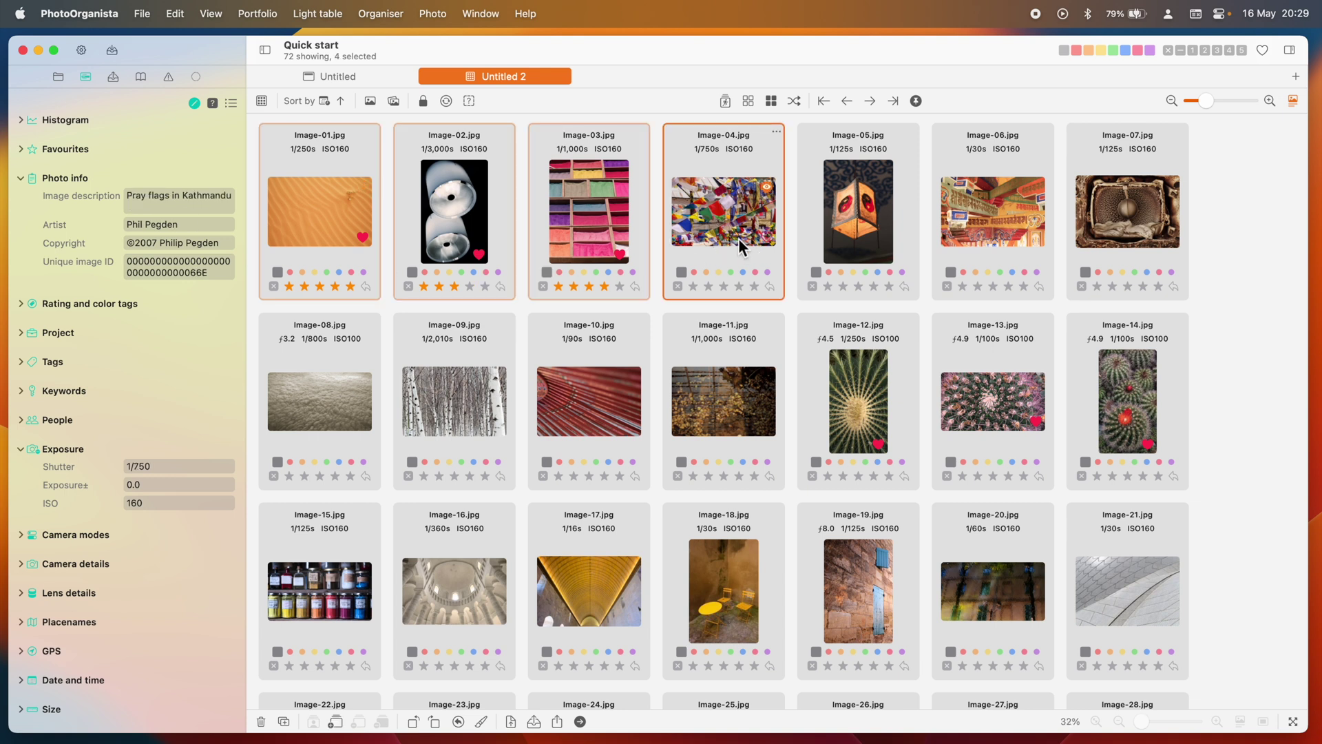
left_click(726, 102)
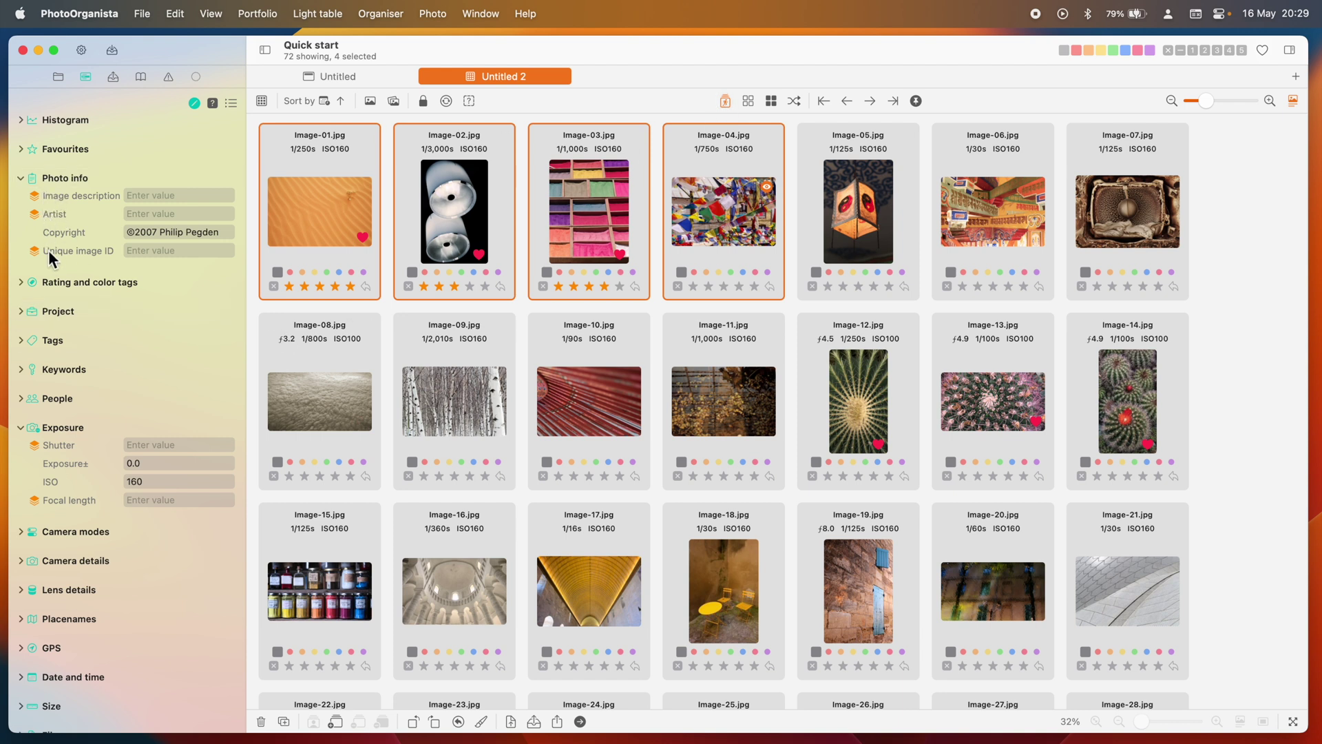
left_click(158, 215)
type("Phil")
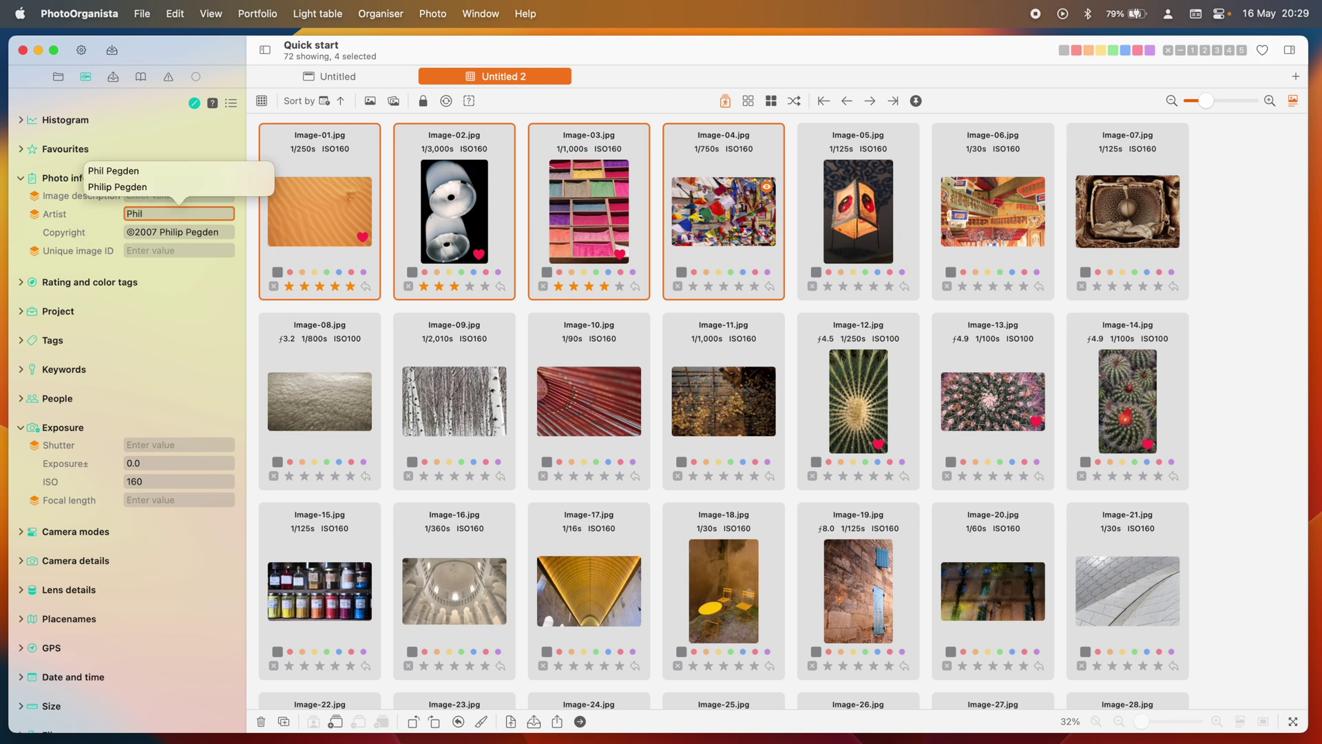
key("Down")
key("Down")
key("Return")
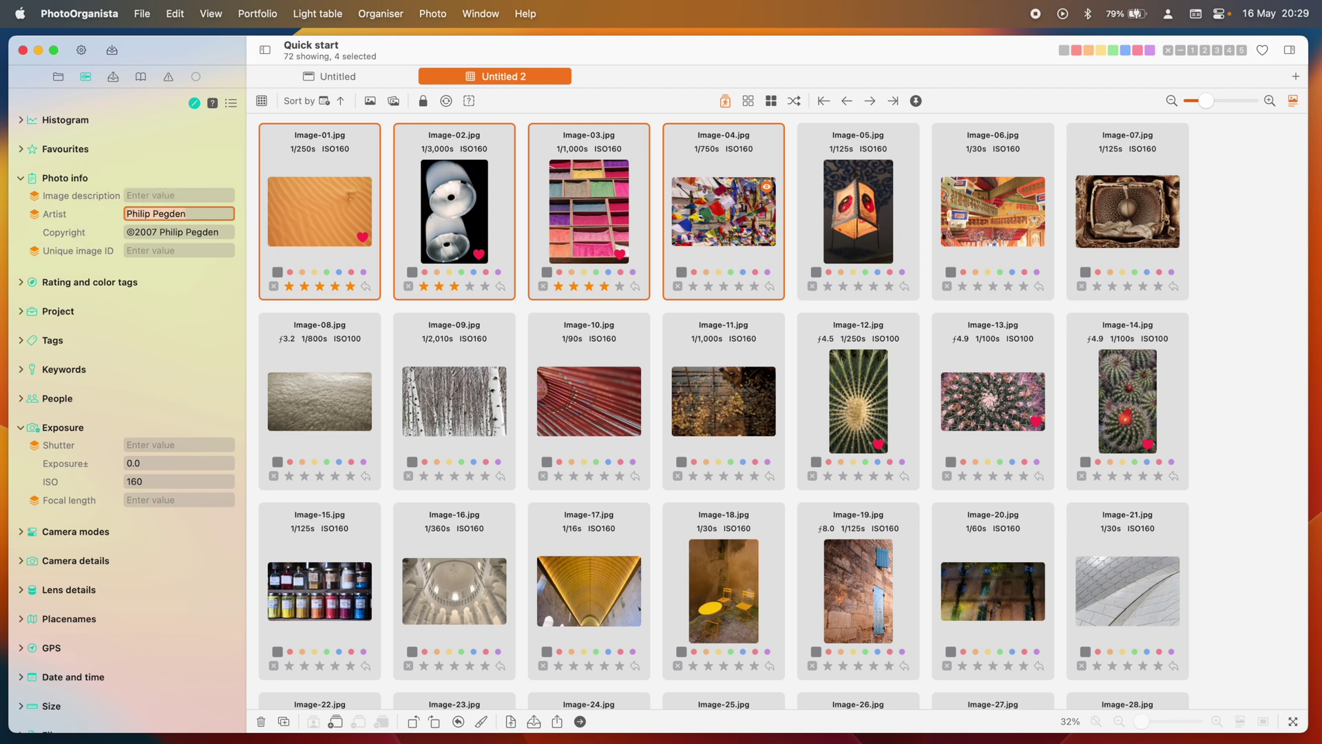
key("Tab")
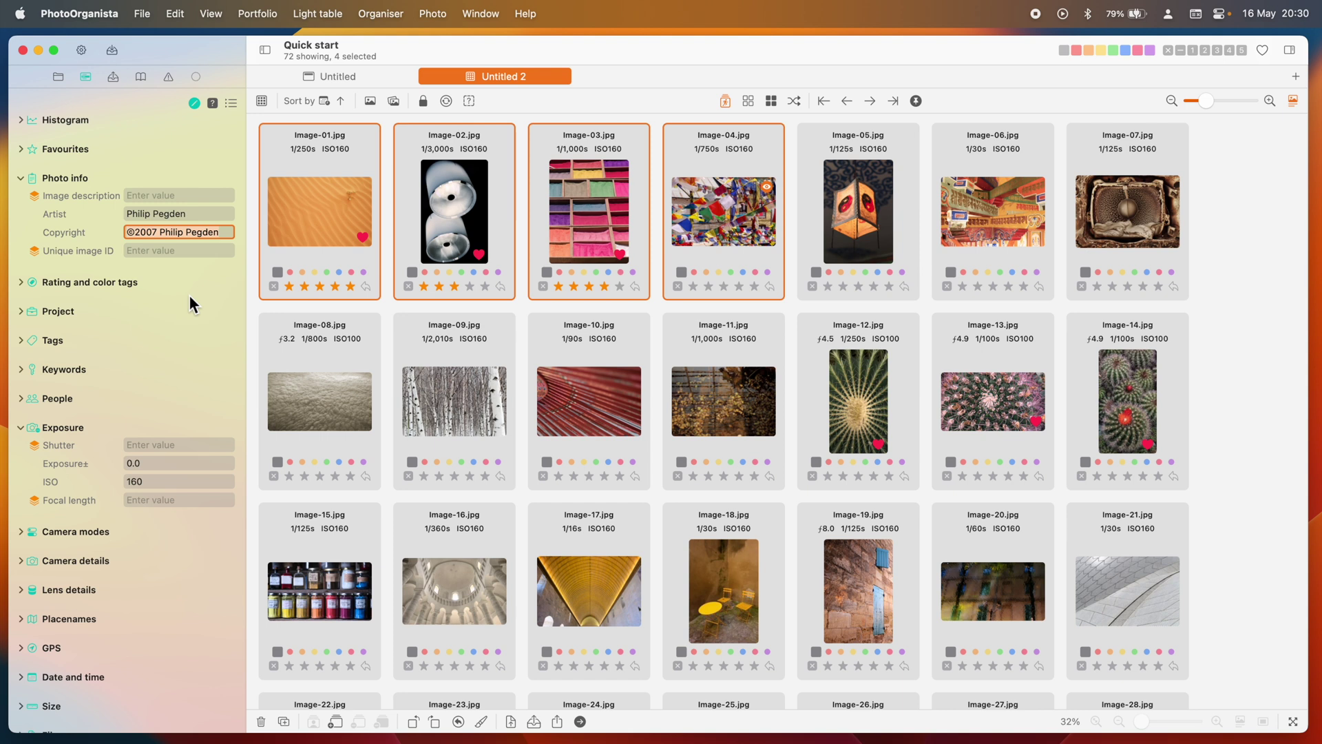
- Show the properties without recorded values again and collapse the Analogue group
left_click(212, 103)
scroll(152, 427, "down", 5)
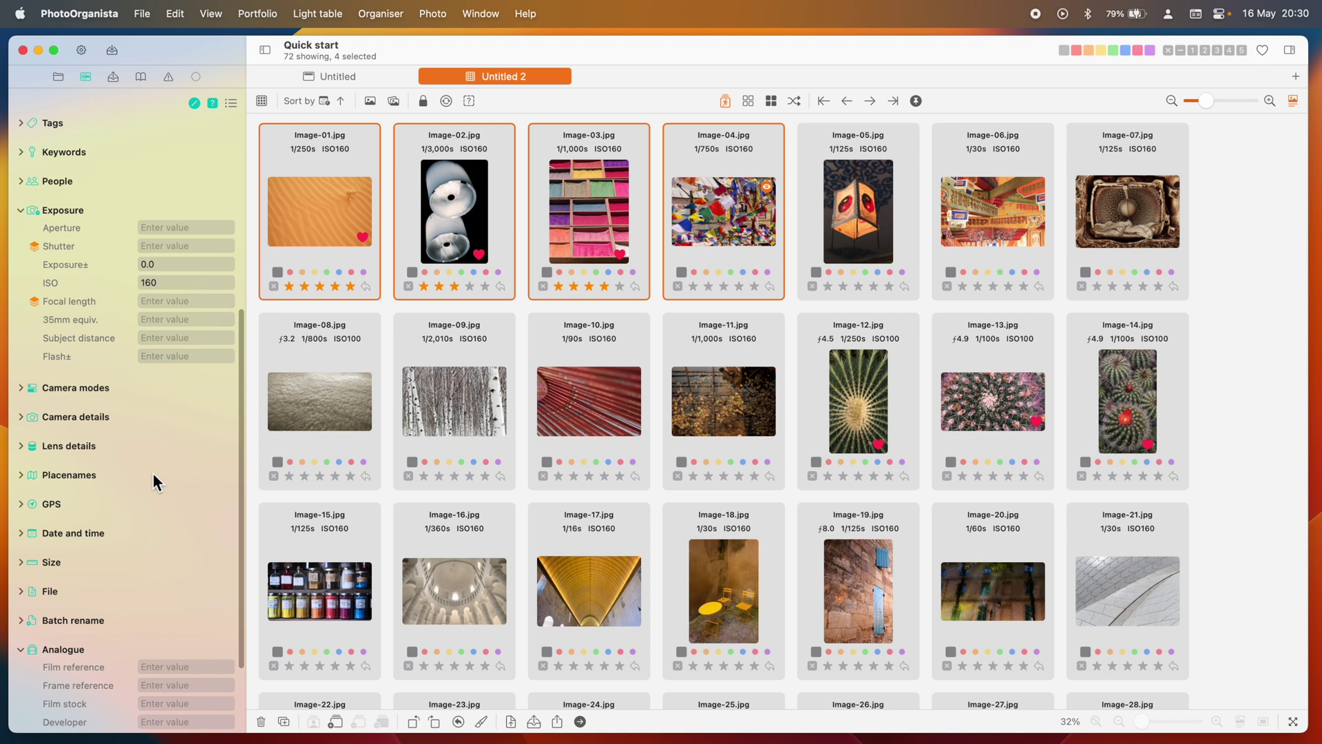
scroll(153, 472, "down", 4)
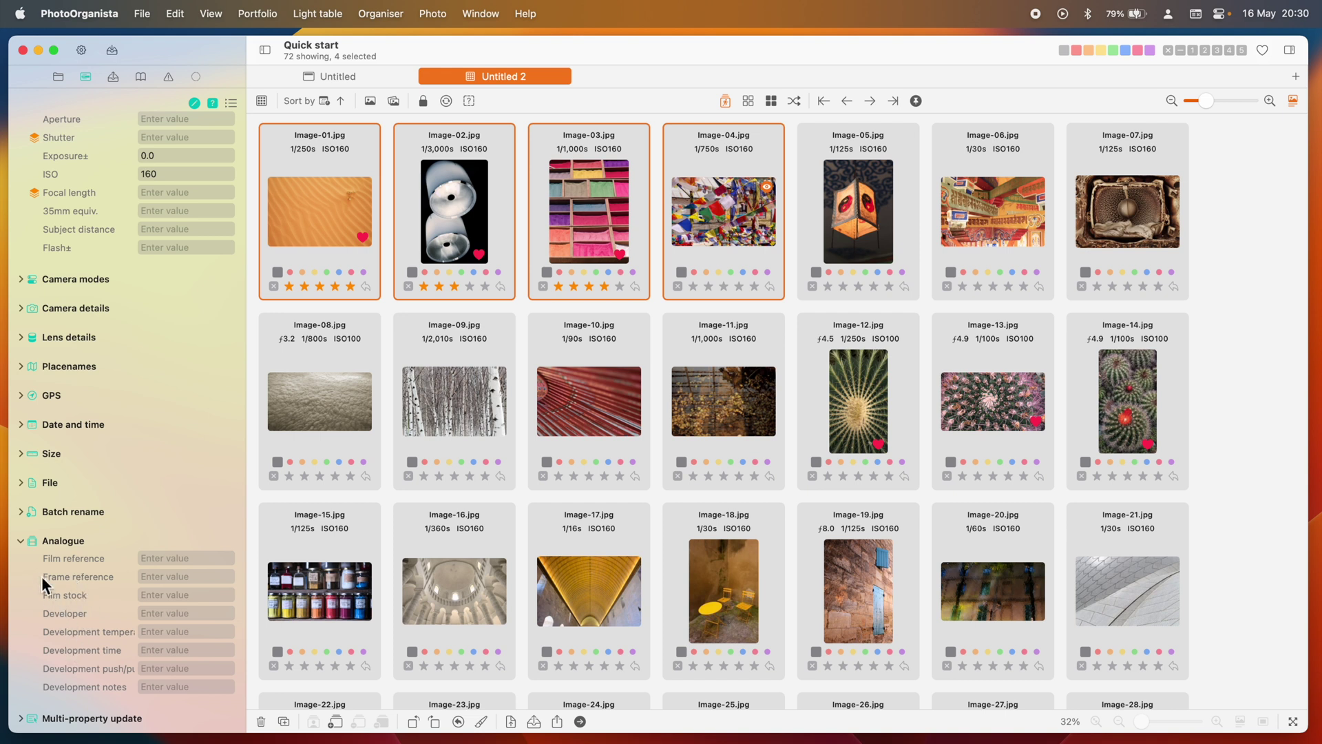
left_click(21, 541)
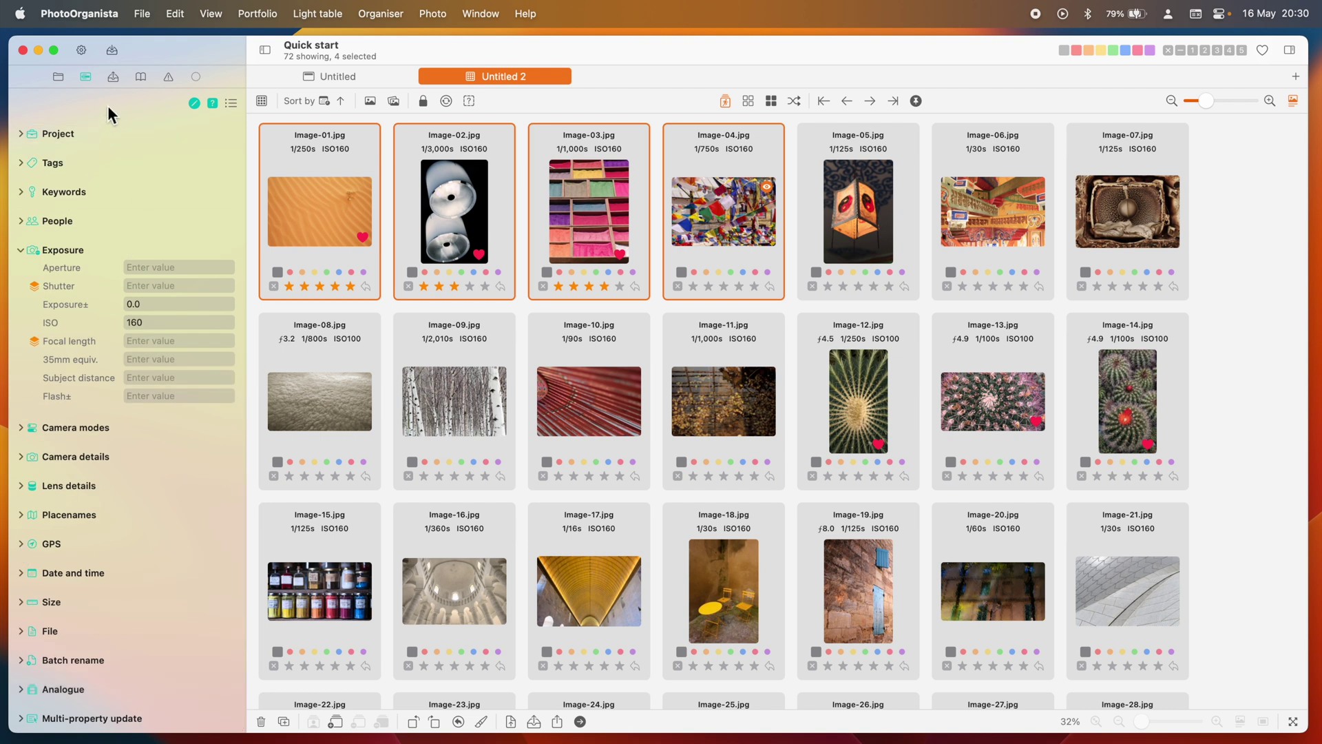
- Open the export pattern New name for editing and set its fit to Within frame
left_click(114, 76)
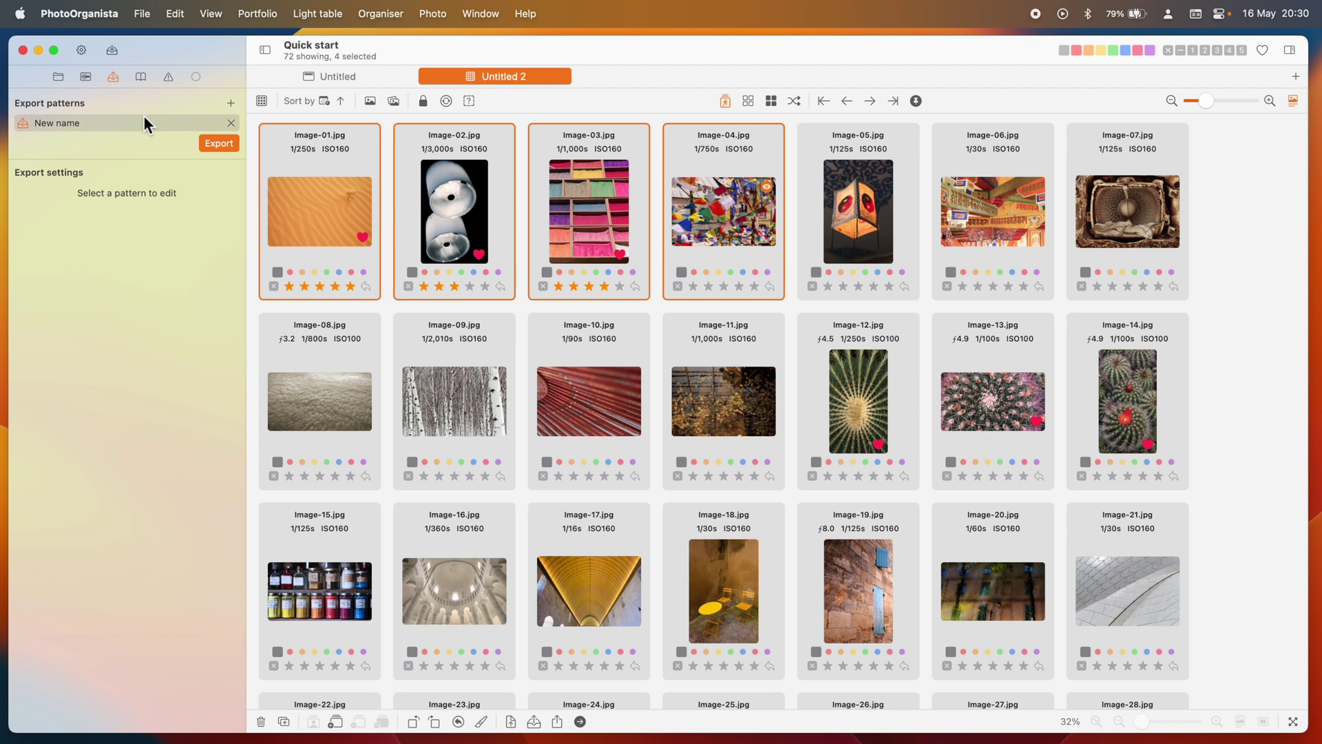
left_click(109, 120)
left_click(109, 262)
left_click(109, 277)
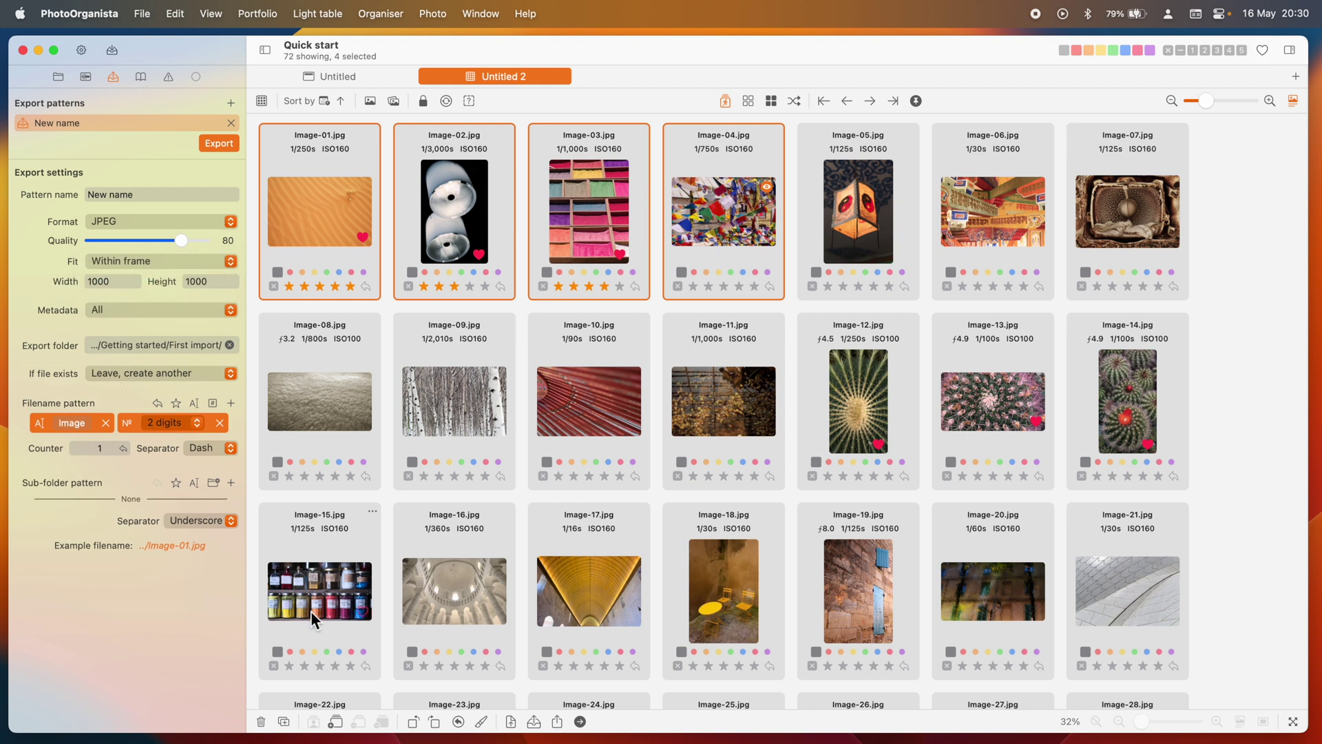
- Review the actions available for Image-10.jpg, including opening it with an editor and resetting its metadata
left_click(564, 415)
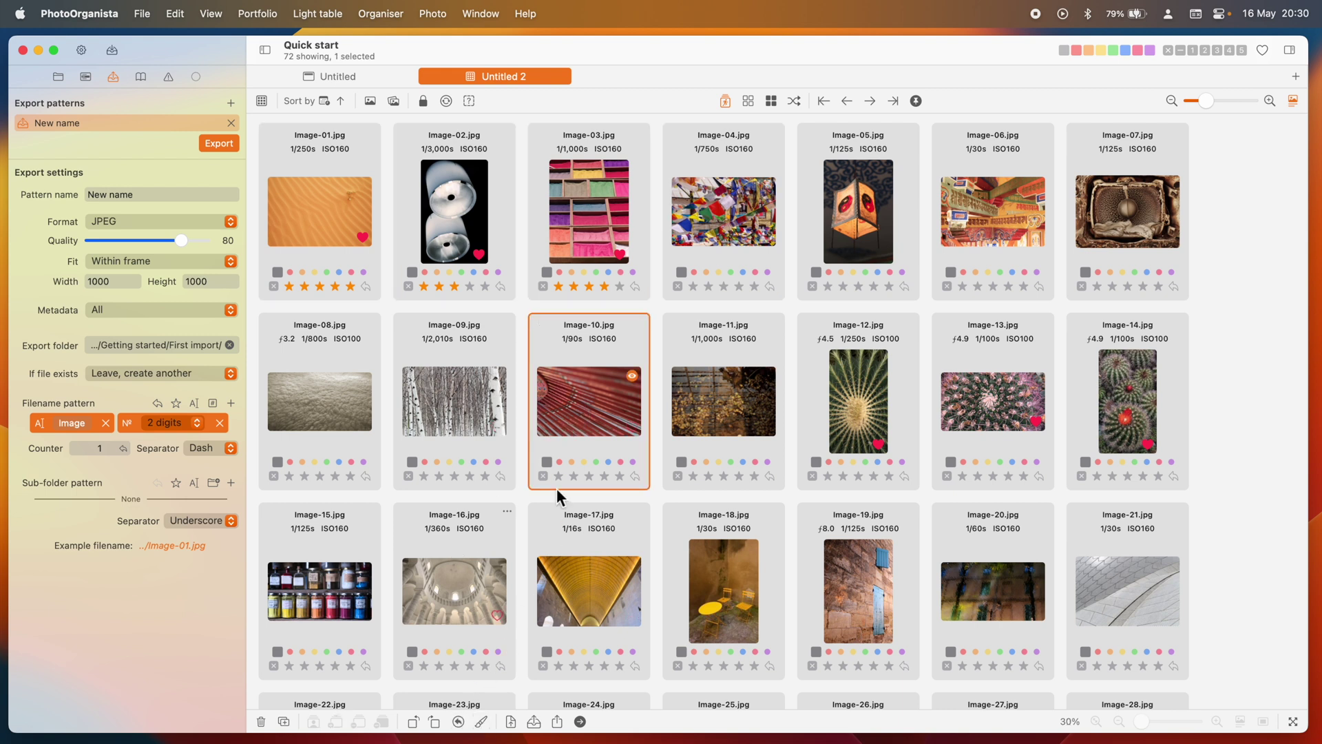
left_click(642, 321)
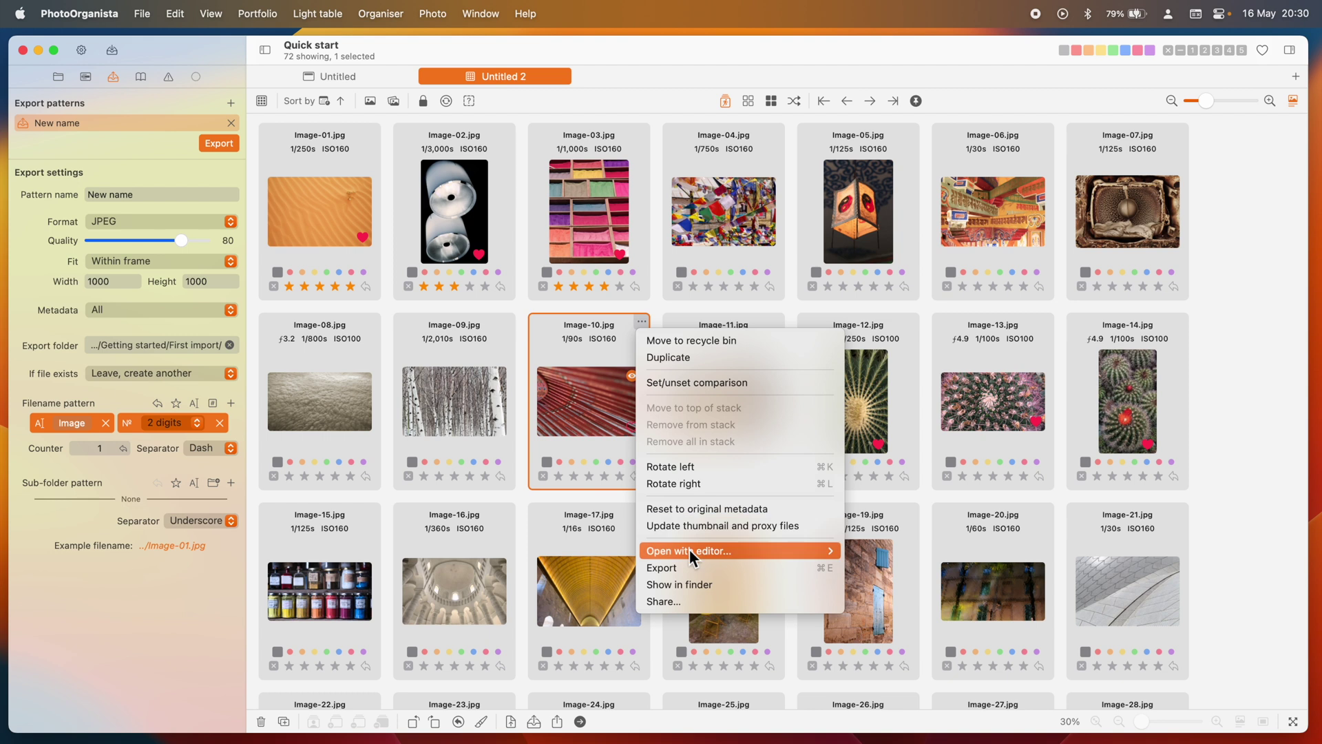
mouse_move(689, 548)
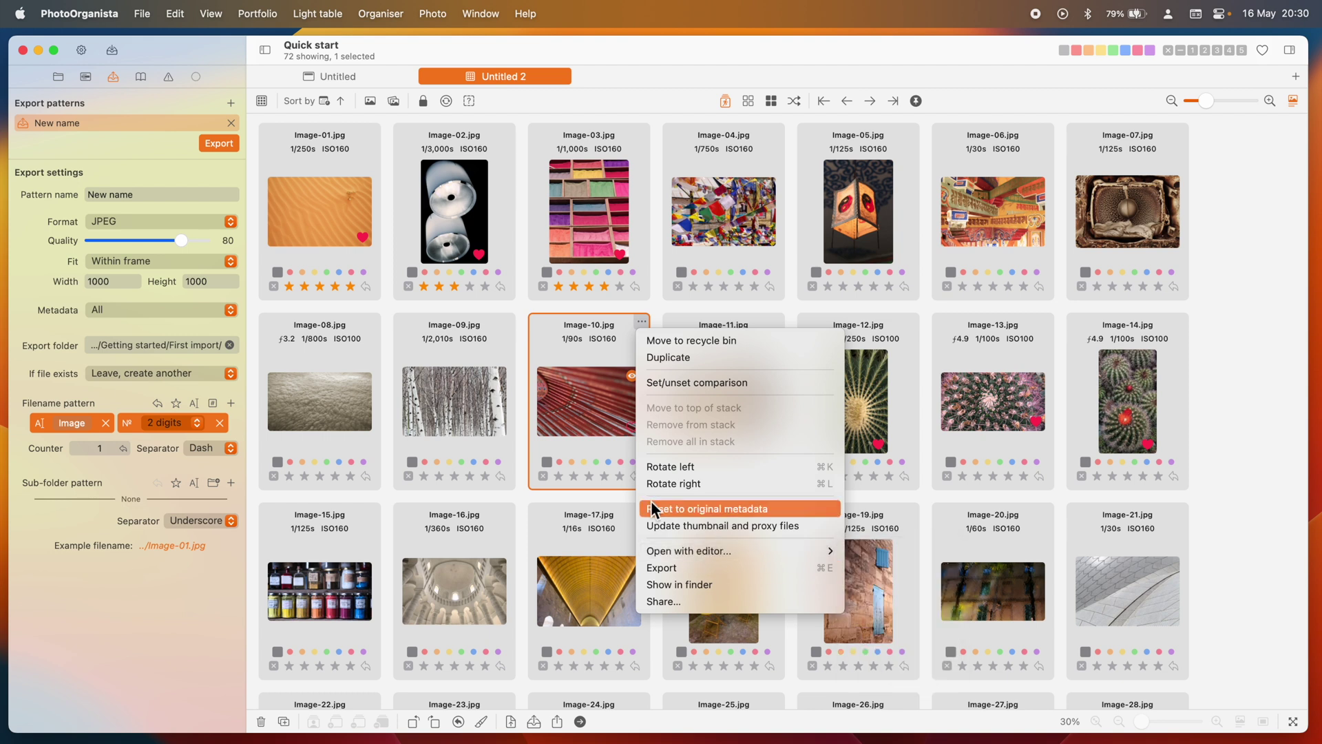
left_click(610, 491)
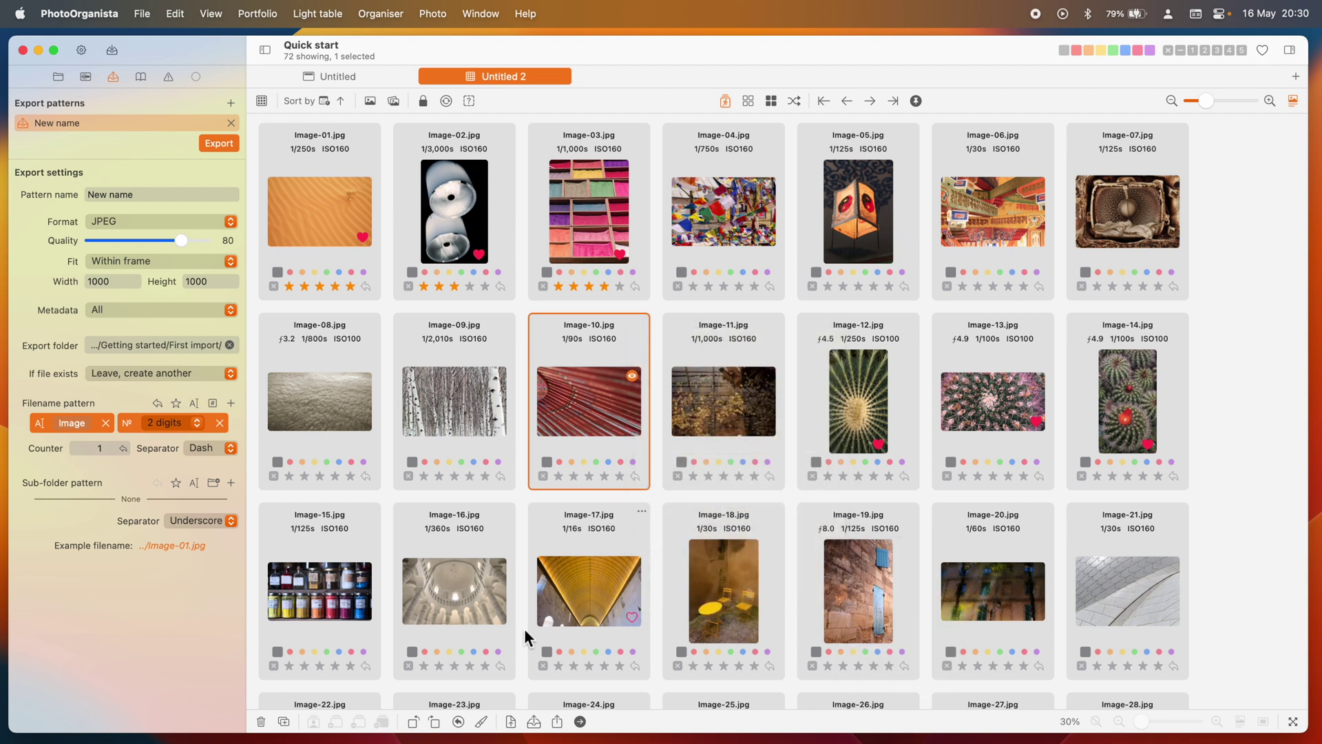
- Select all photos and export their metadata to a file named Metadata in the Getting started folder
key("super+a")
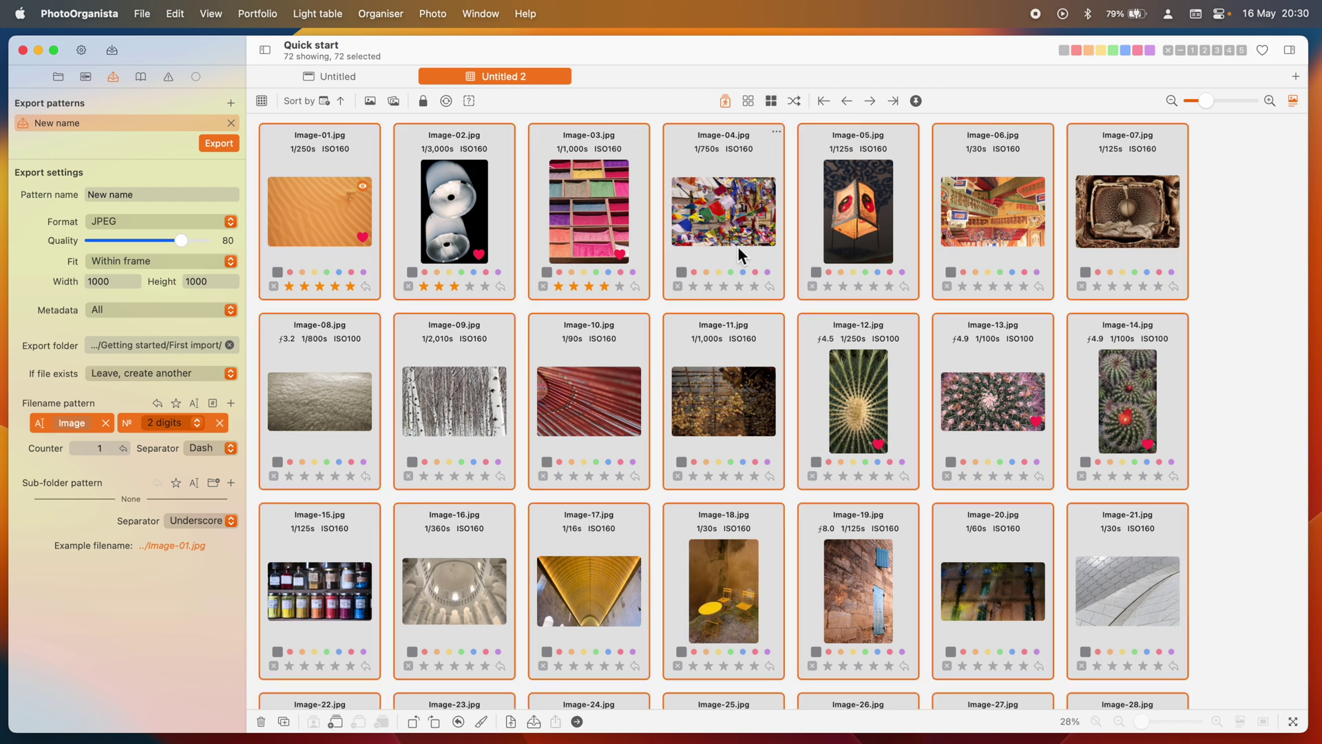
left_click(511, 721)
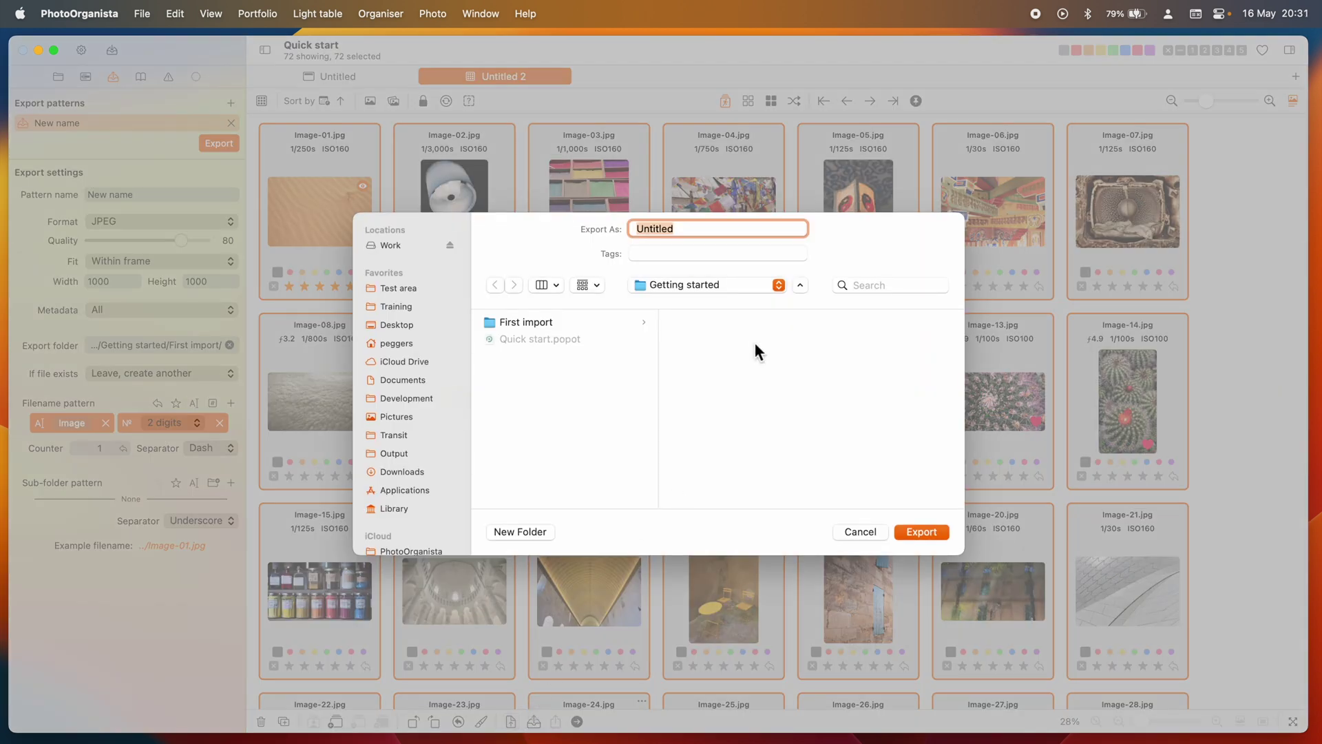
type("Med")
key("BackSpace")
type("tadata")
left_click(910, 533)
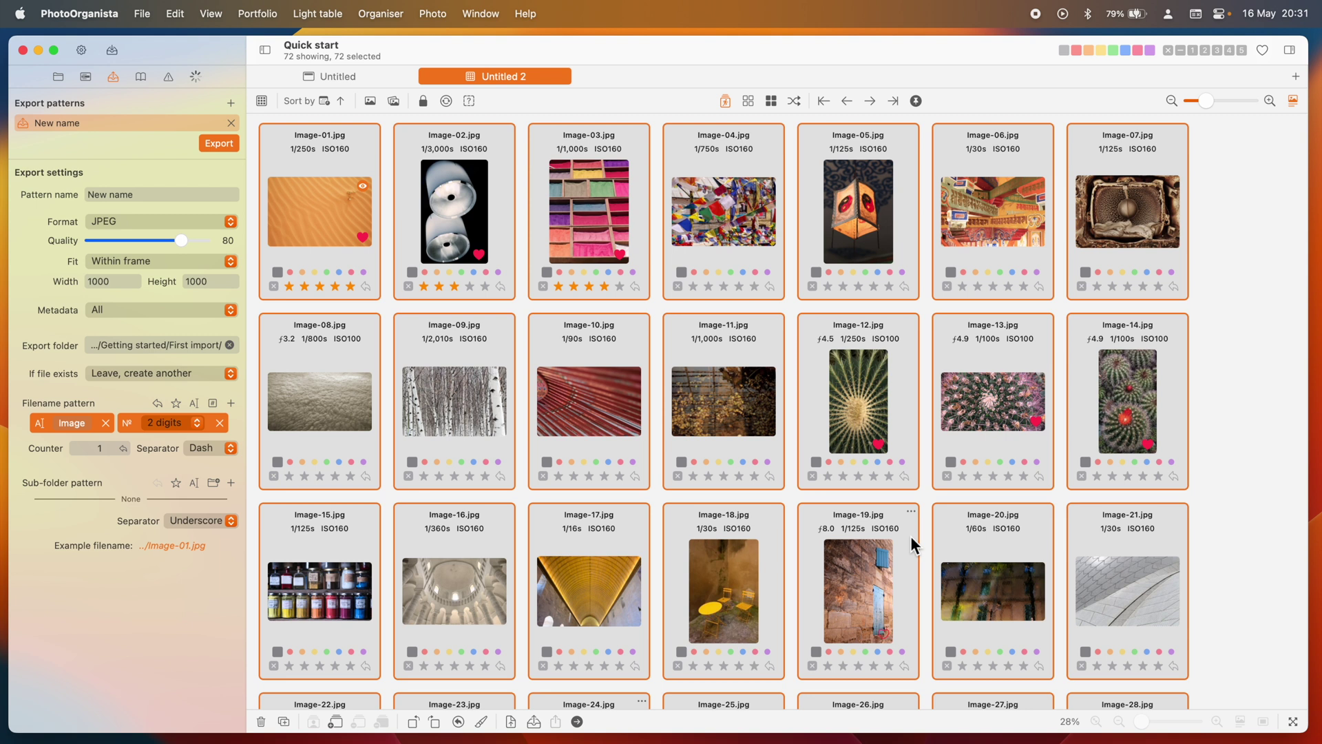